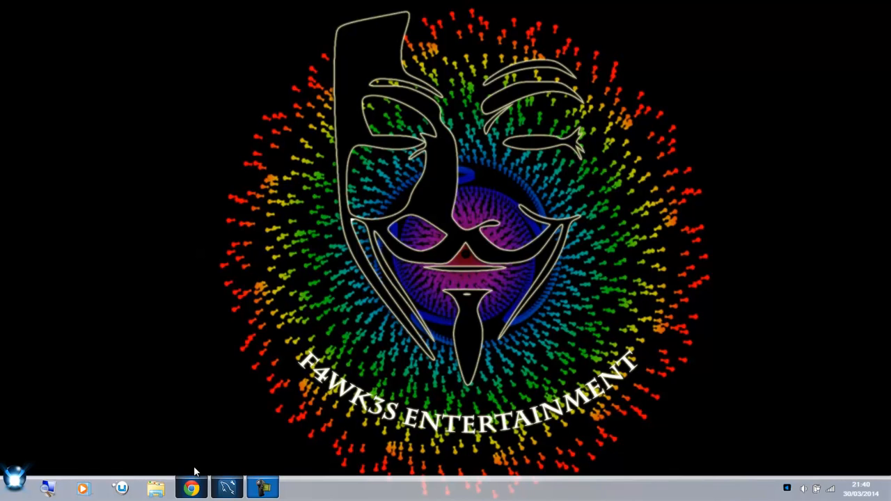
Step: Switch to Chrome and load the website at fawkes-ent.no-ip.org
click(195, 488)
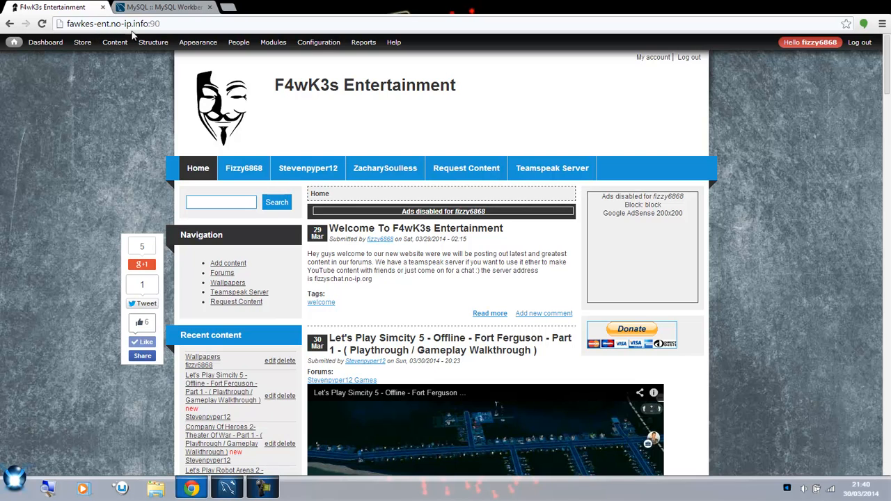
drag(135, 26, 269, 31)
key(BackSpace)
key(BackSpace)
text(org)
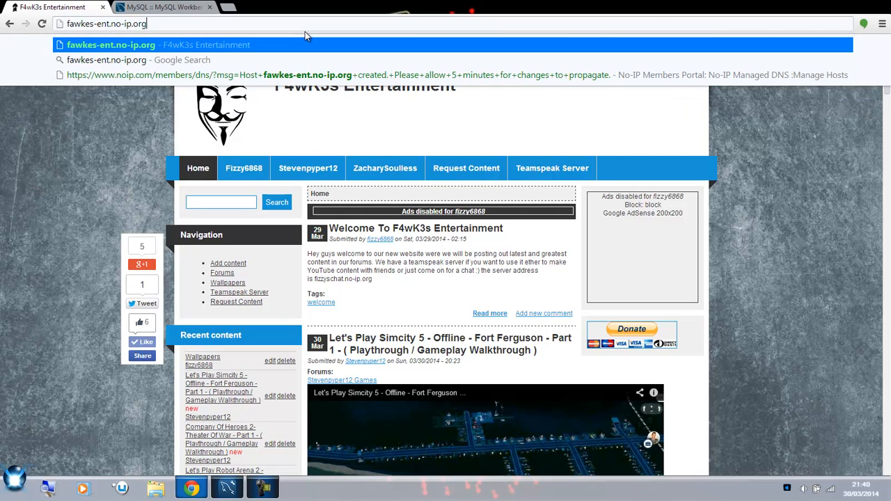
key(Return)
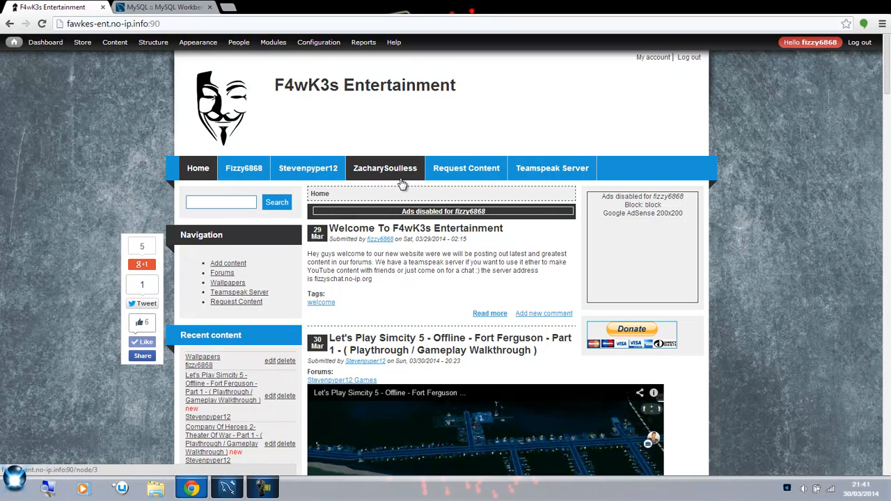
Step: Look over the F4wK3s Entertainment home page and close it
scroll(454, 274, down, 3)
scroll(454, 274, up, 3)
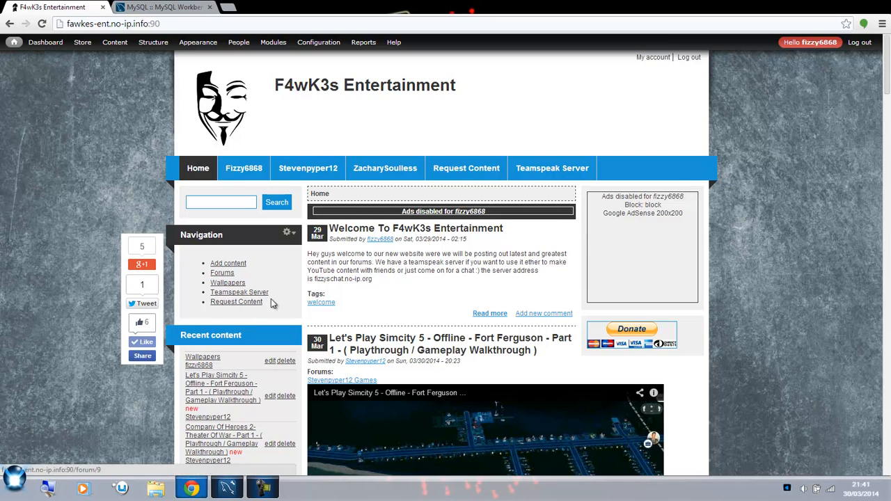
click(104, 7)
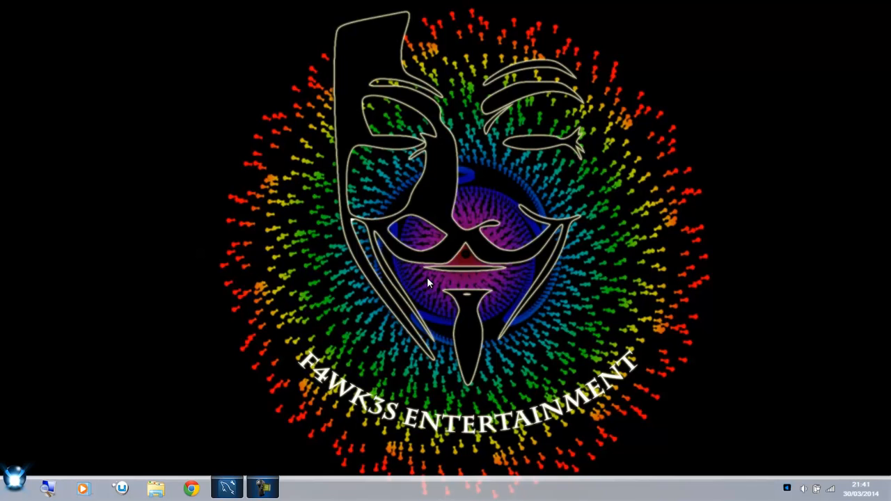
Step: Switch to MySQL Workbench and open the Local instance MySQL connection
click(224, 489)
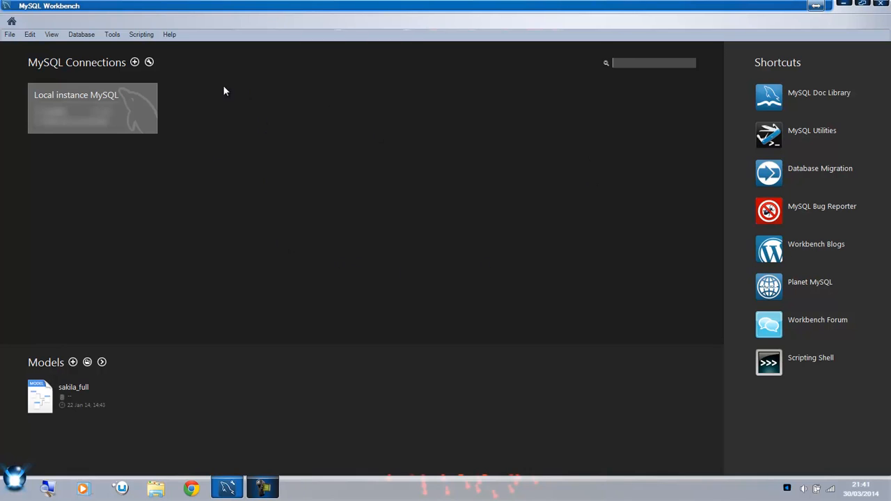
right_click(129, 103)
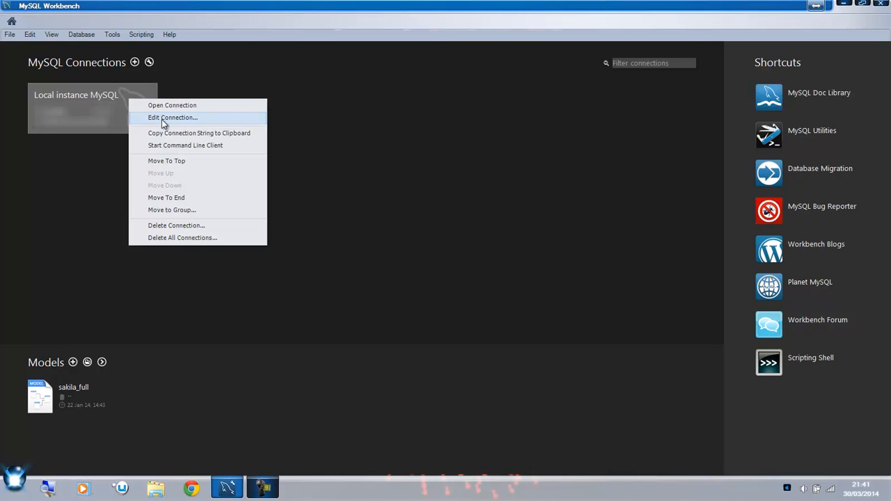
click(304, 126)
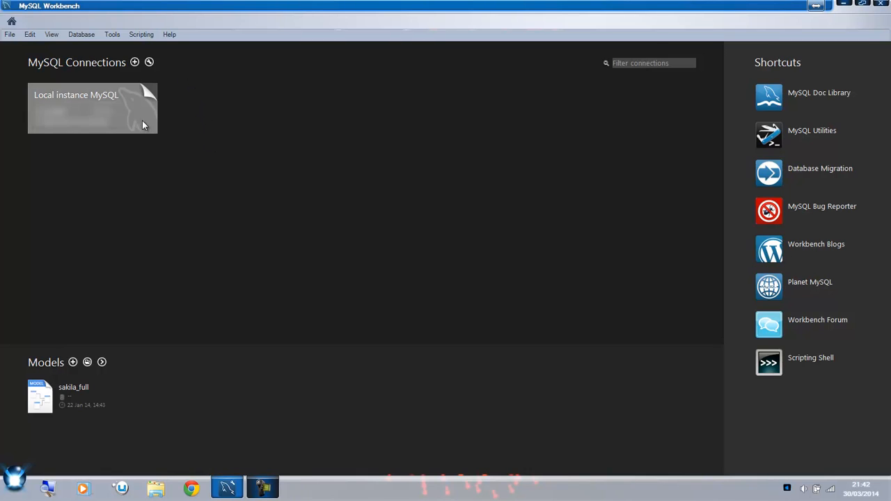
click(101, 98)
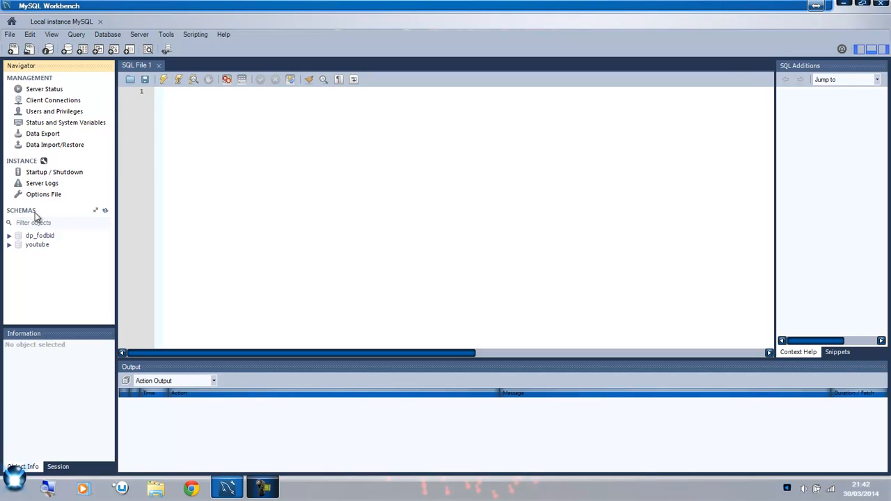
Step: Create a new schema named testyoutube with the server default collation and apply its SQL script to the database
click(67, 50)
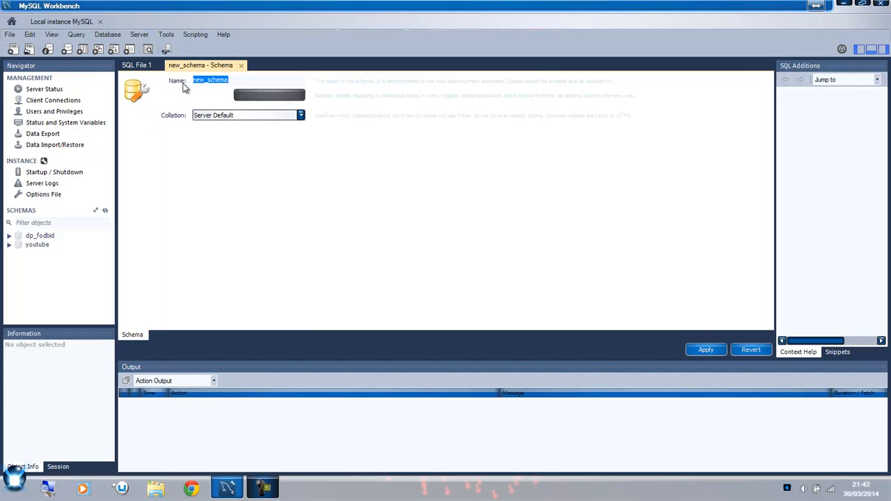
click(228, 80)
drag(228, 80, 191, 80)
text(testyou)
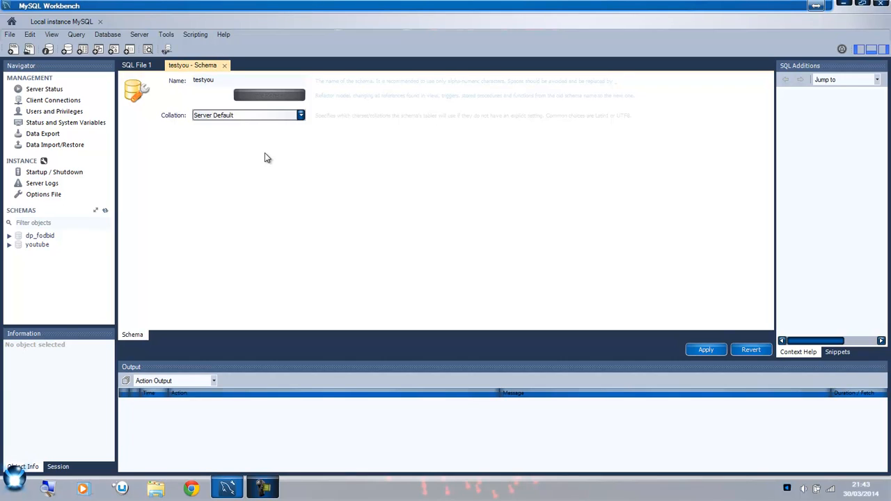
text(tube)
click(706, 350)
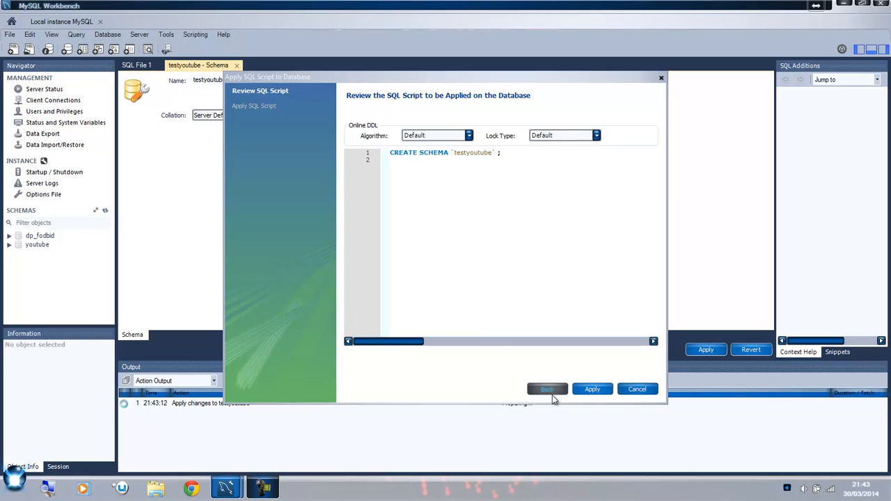
click(592, 390)
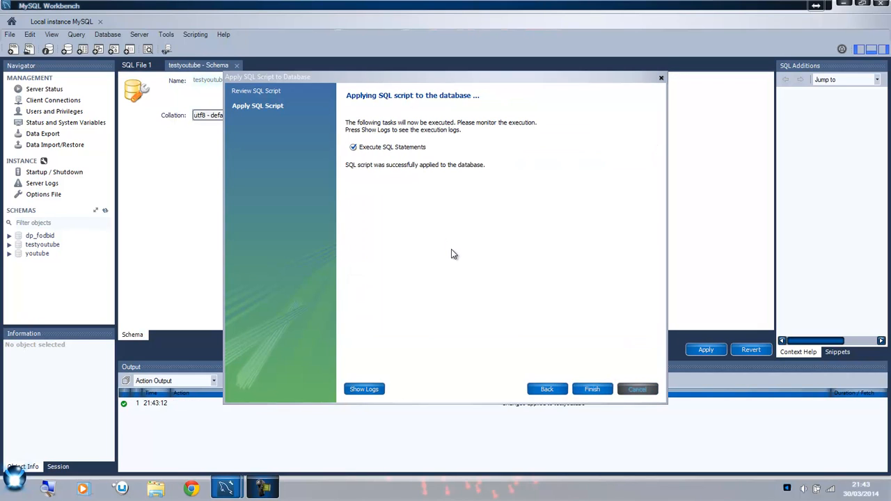
click(593, 390)
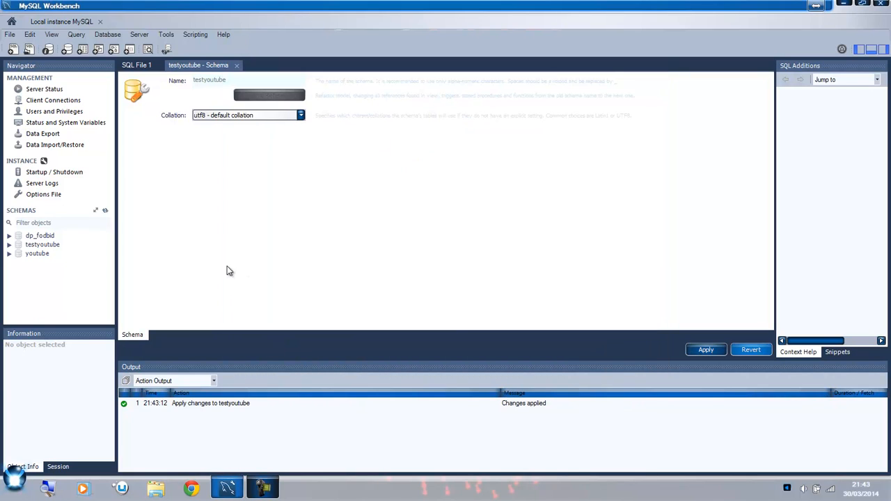
Step: Start a new table in the testyoutube schema and name it login
click(42, 246)
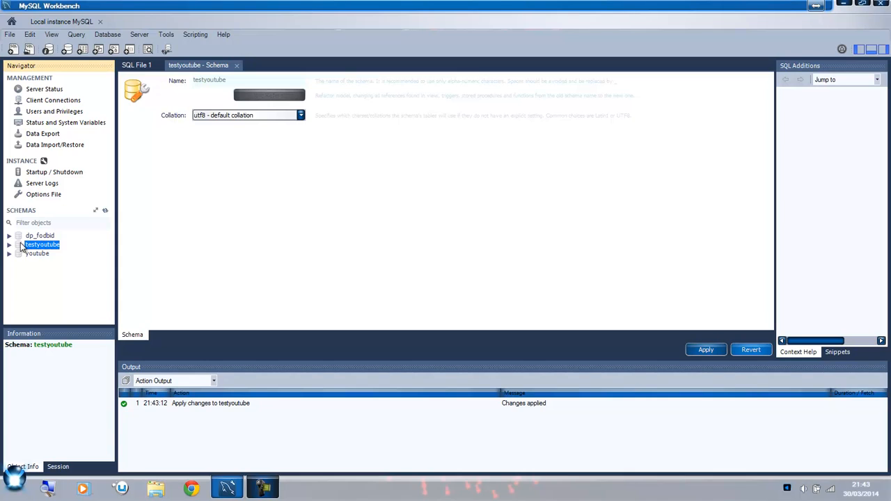
click(9, 245)
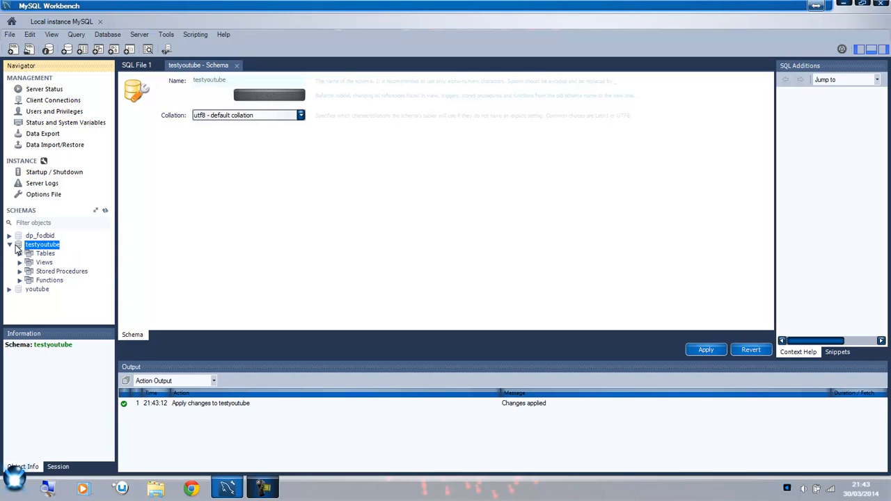
click(42, 255)
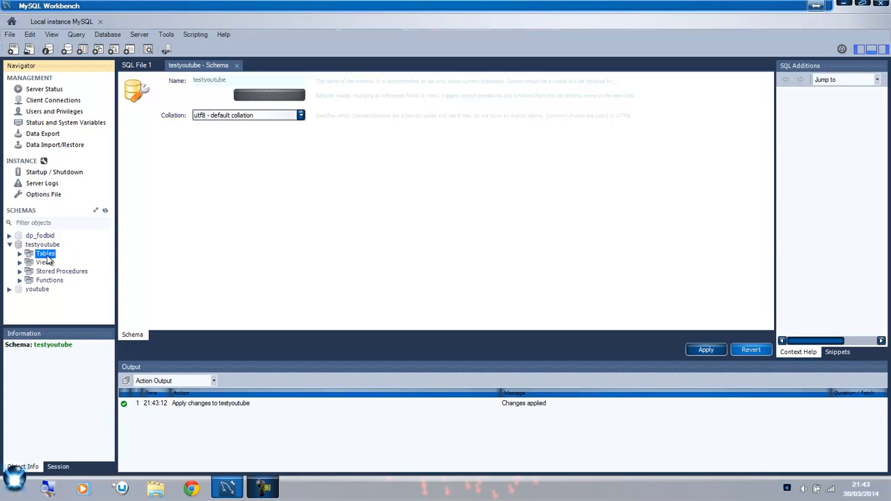
right_click(40, 258)
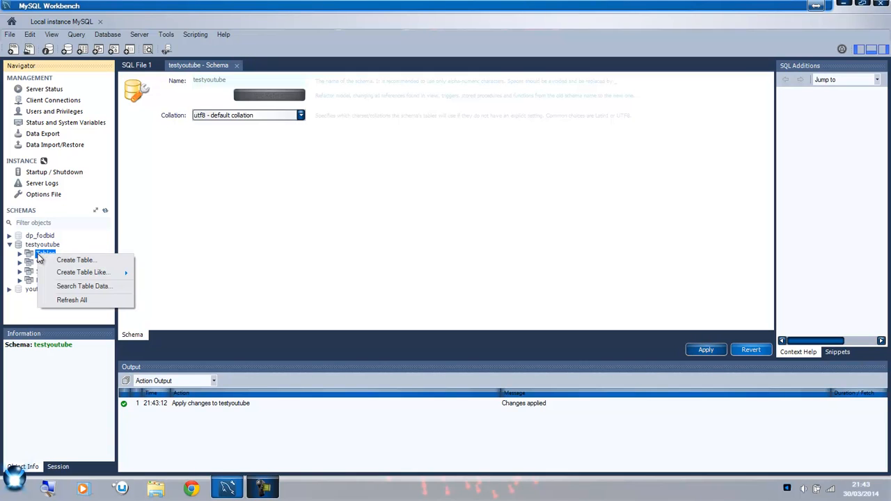
click(73, 260)
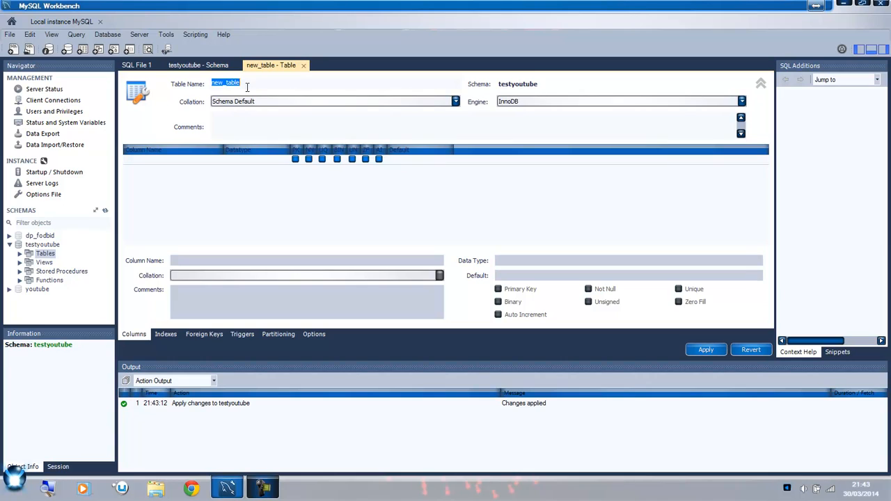
drag(253, 84, 207, 83)
text(login)
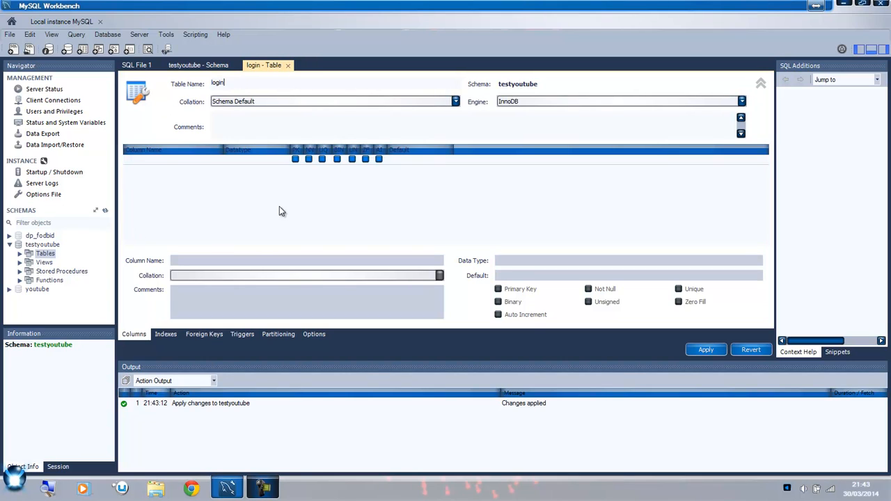
Step: Add an INT column named id to the login table, set as primary key, not null and auto increment
click(158, 161)
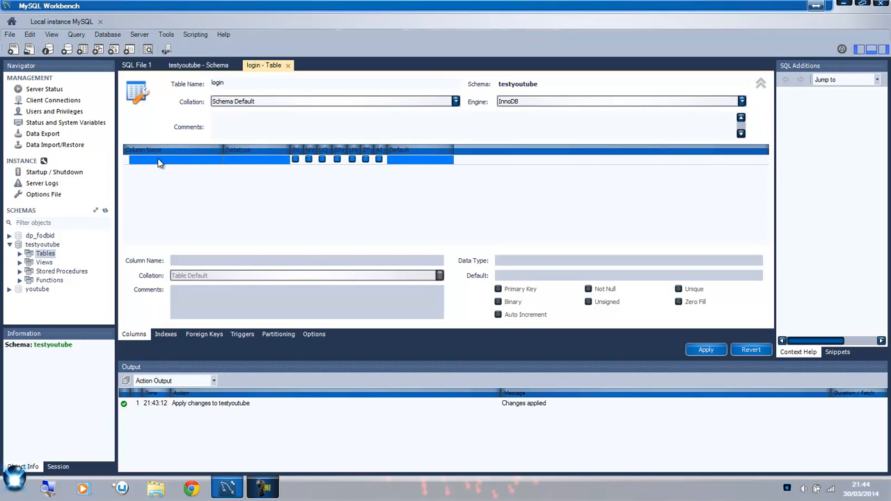
key(BackSpace)
key(BackSpace)
key(BackSpace)
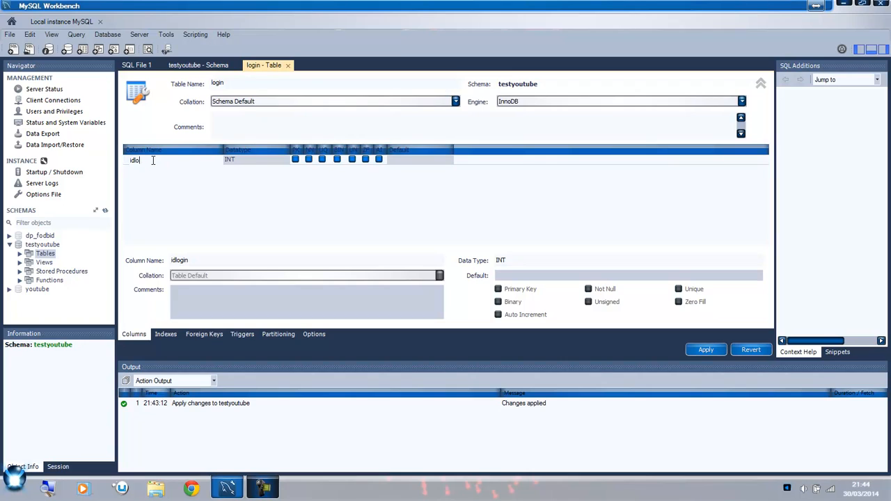
click(295, 160)
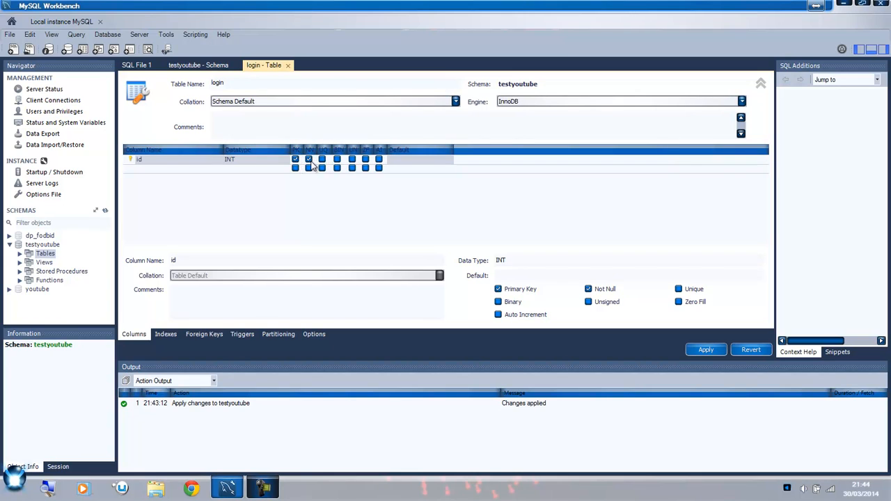
click(379, 159)
Step: Add two VARCHAR(45) columns named user and pass below the id column
double_click(148, 168)
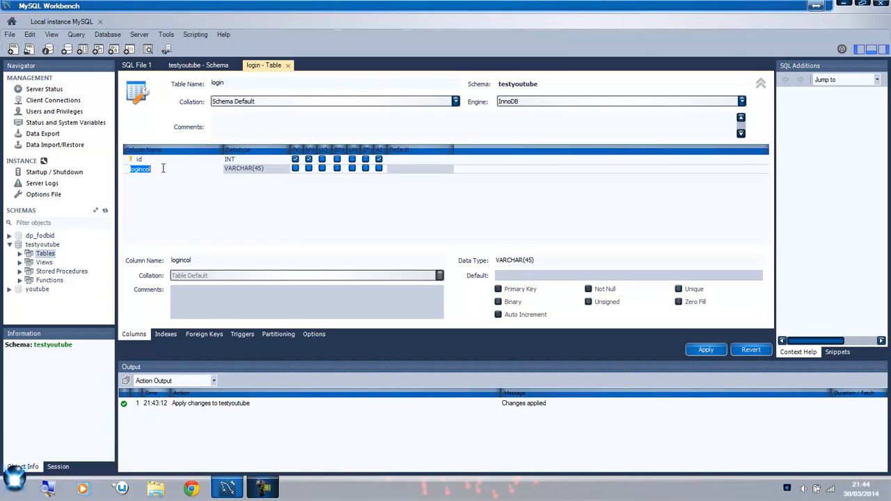
text(user)
click(198, 201)
click(147, 179)
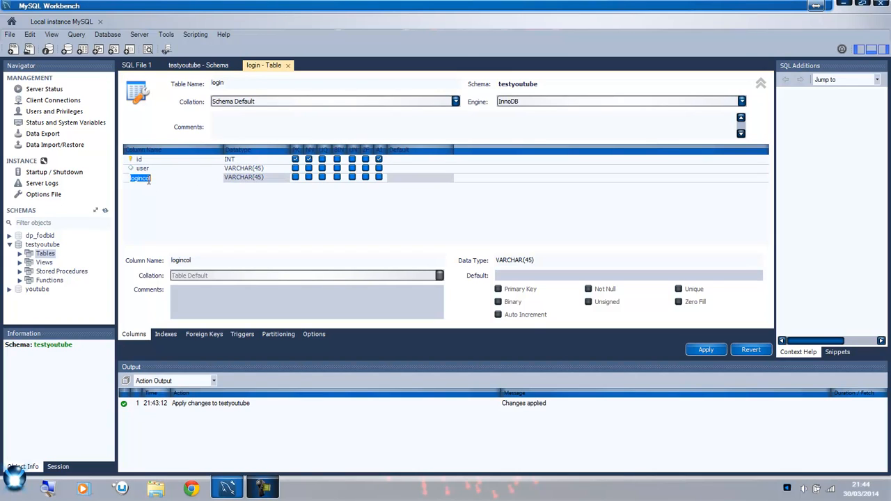
text(pass)
click(200, 203)
Step: Add a fourth VARCHAR(45) column called name below pass and rename it email
click(148, 188)
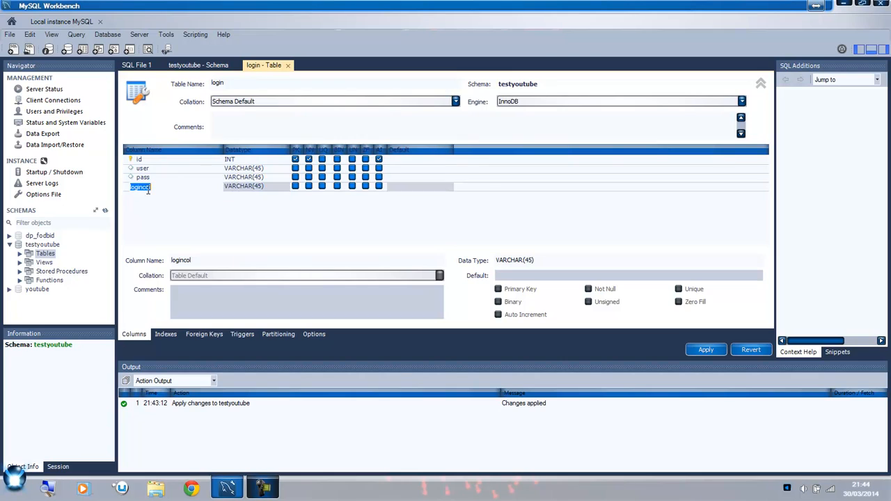
text(name)
click(245, 219)
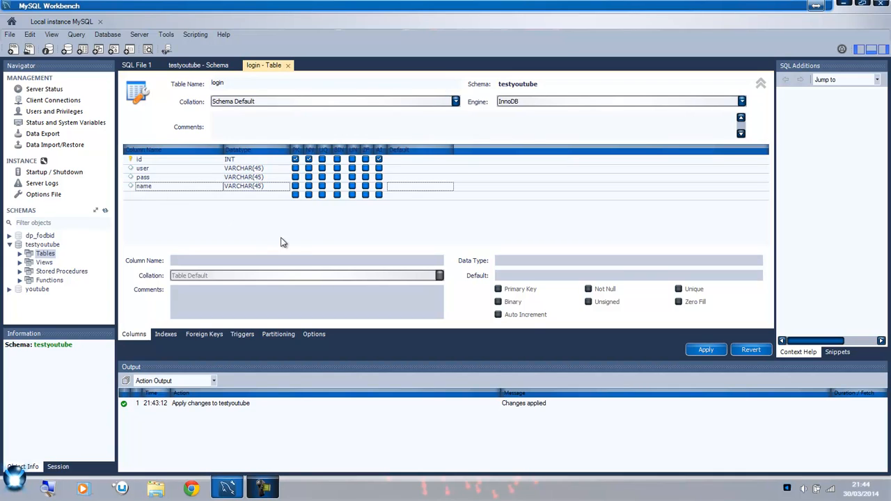
double_click(152, 187)
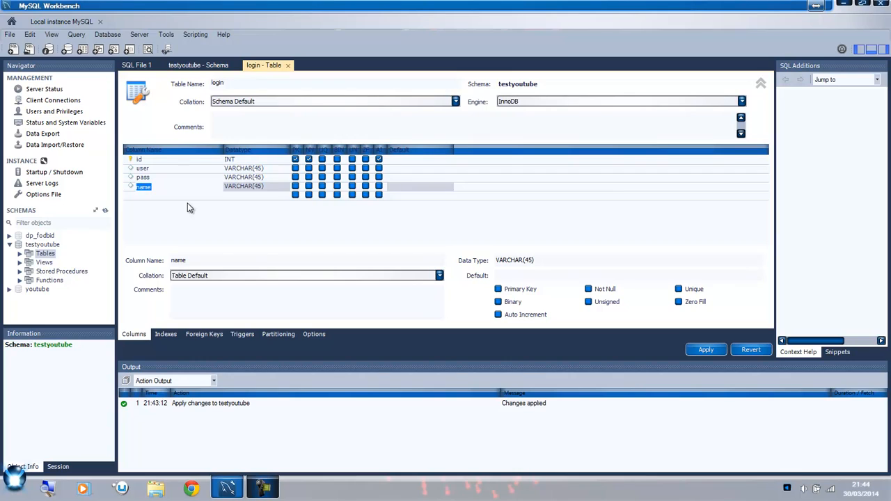
text(email)
click(234, 240)
click(159, 188)
click(154, 199)
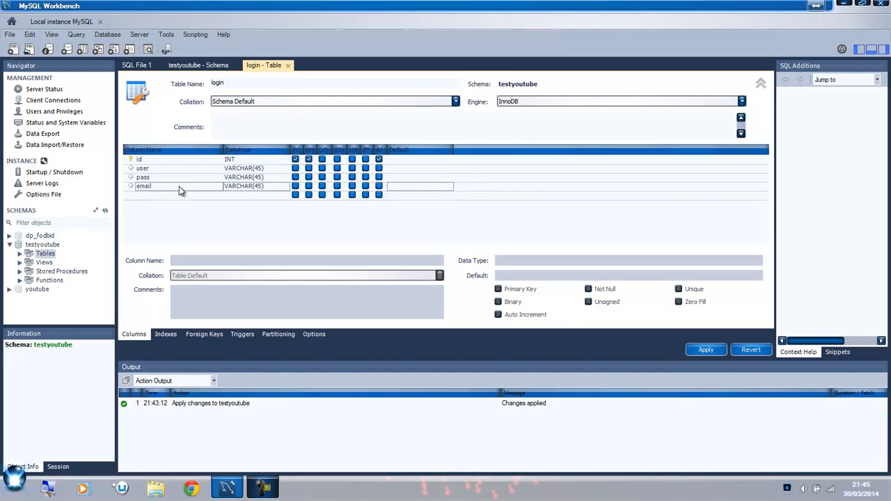
Step: Set the email column's data type to VARCHAR(60)
double_click(261, 188)
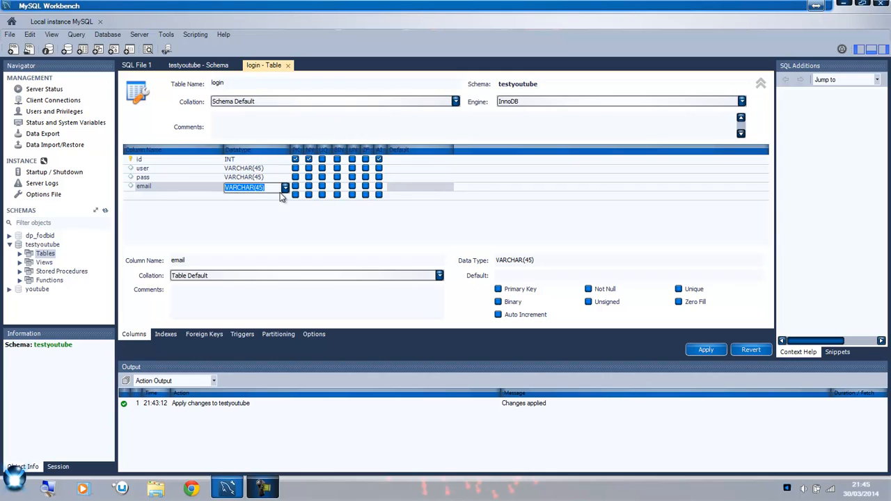
click(285, 188)
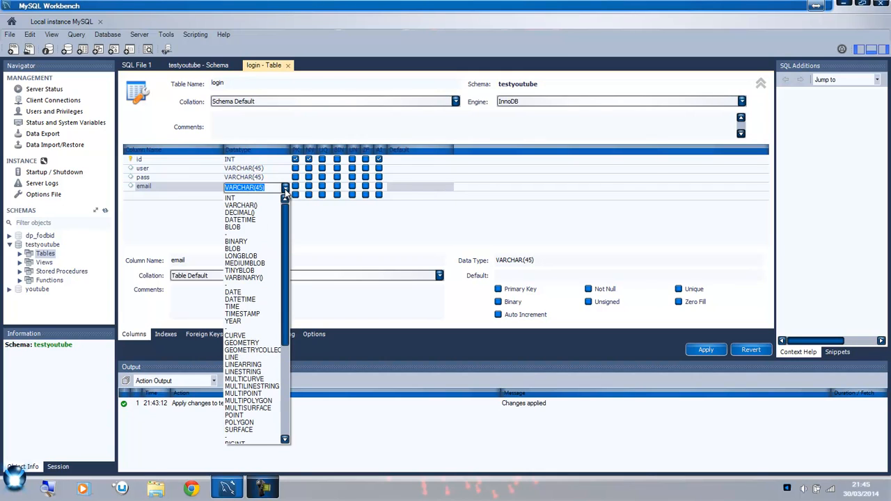
click(285, 193)
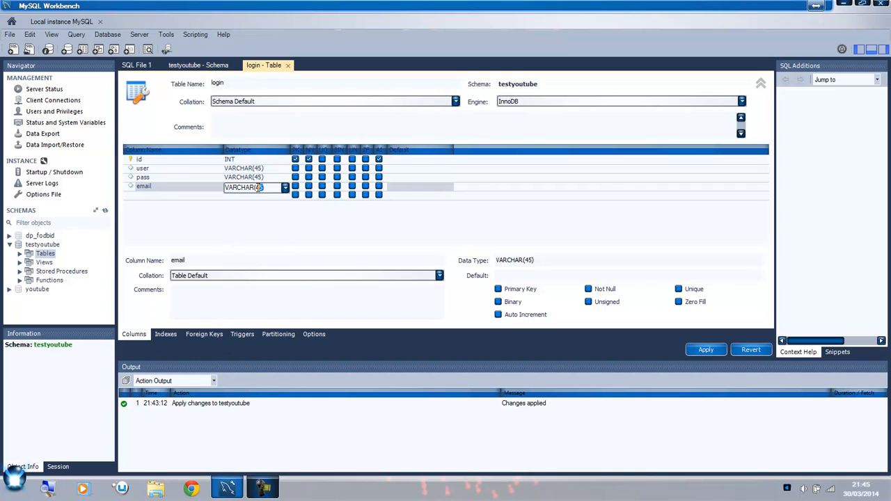
double_click(258, 188)
text(60)
click(279, 228)
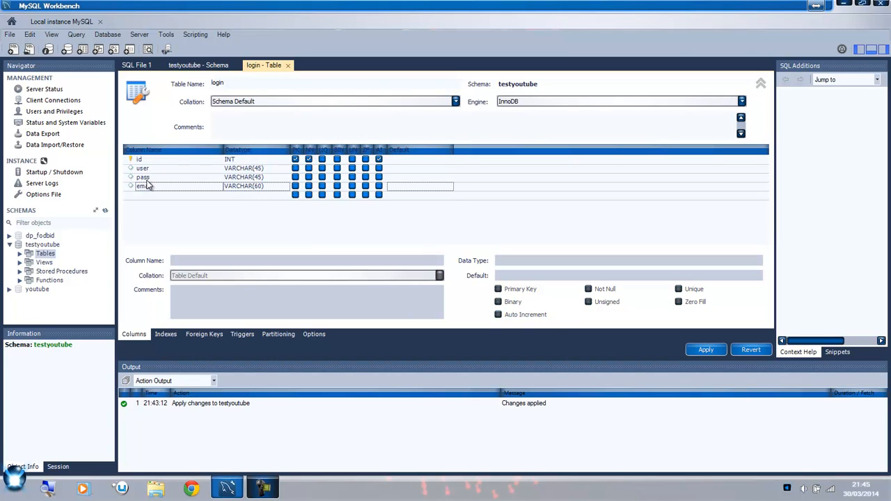
Step: Set the pass column's data type to VARCHAR(20)
click(263, 178)
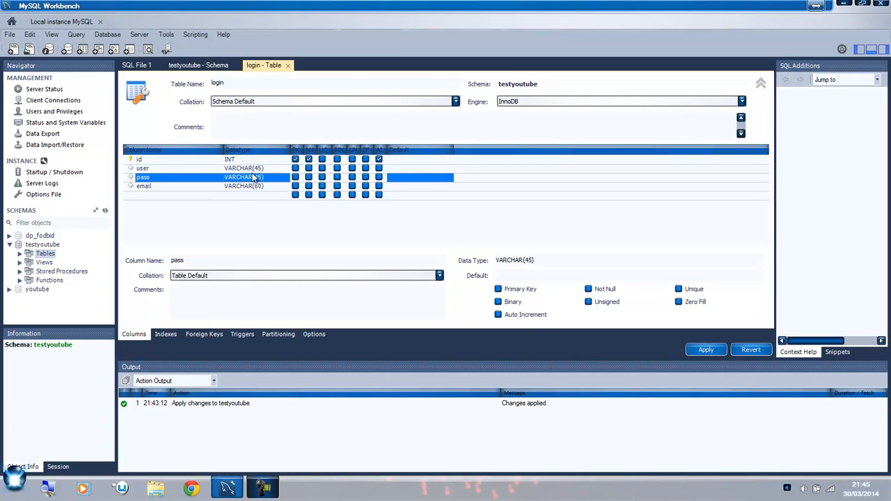
click(260, 178)
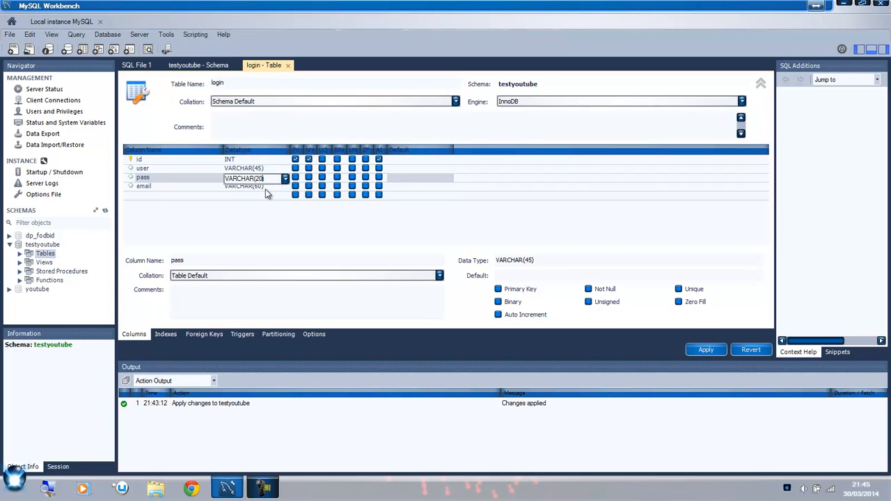
click(255, 215)
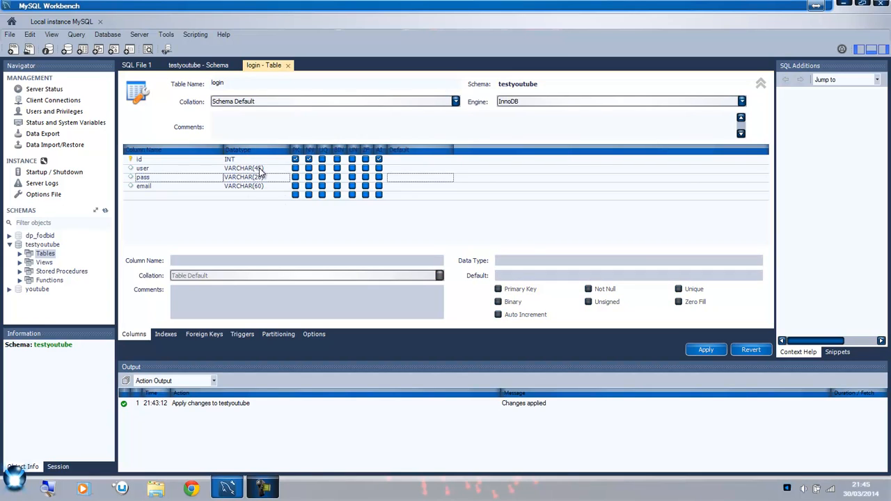
Step: Mark the user, pass and email columns as not null
click(308, 169)
click(308, 178)
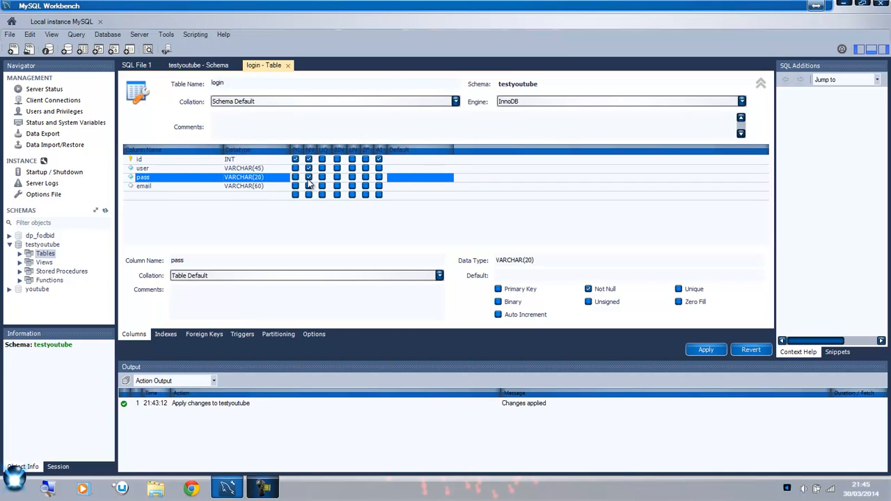
click(308, 186)
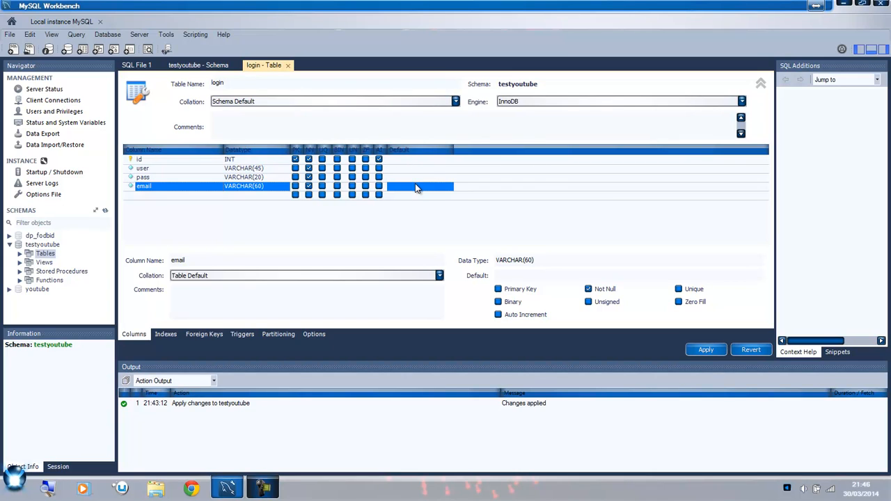
click(401, 169)
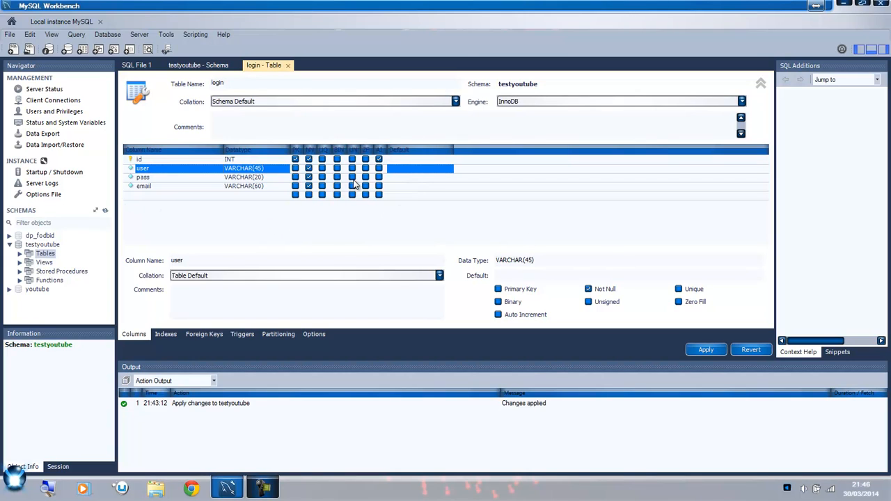
Step: Apply the login table's creation script to the database and close the login table and testyoutube schema editors
click(707, 350)
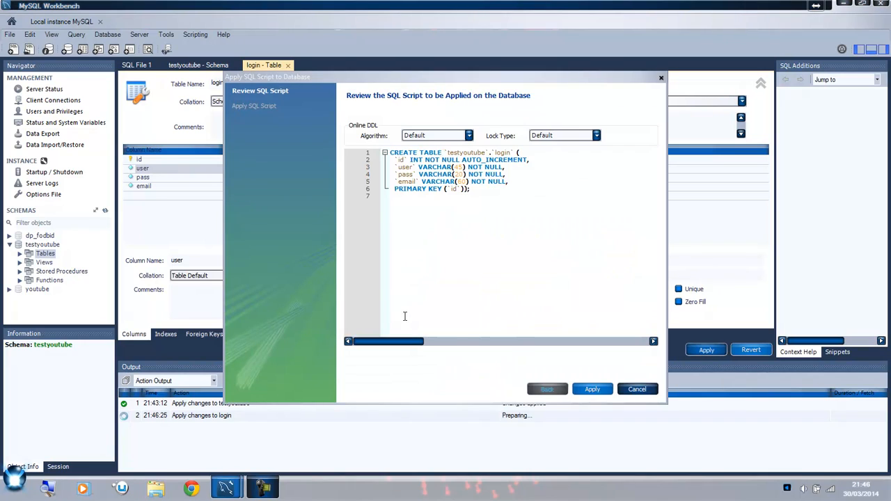
click(593, 390)
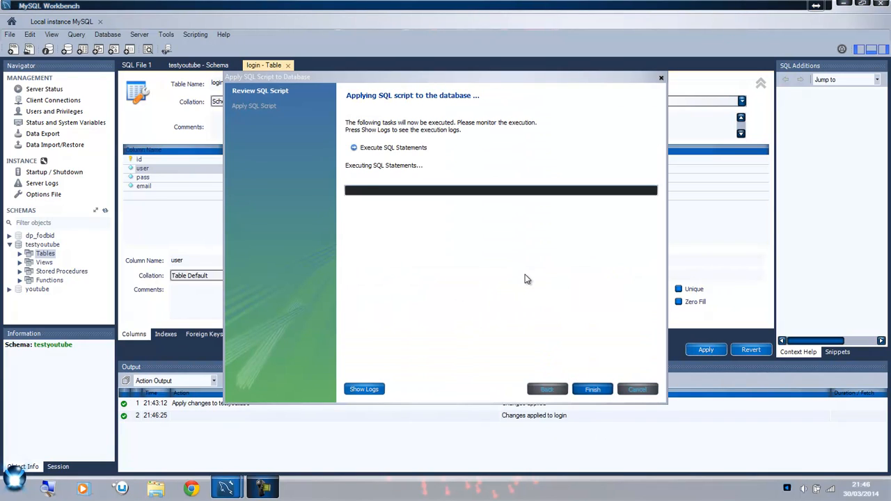
click(591, 389)
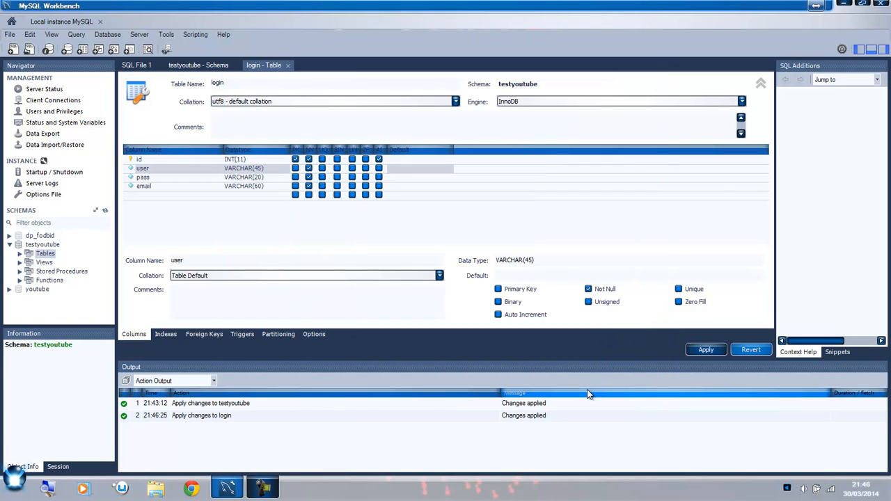
click(287, 65)
click(237, 65)
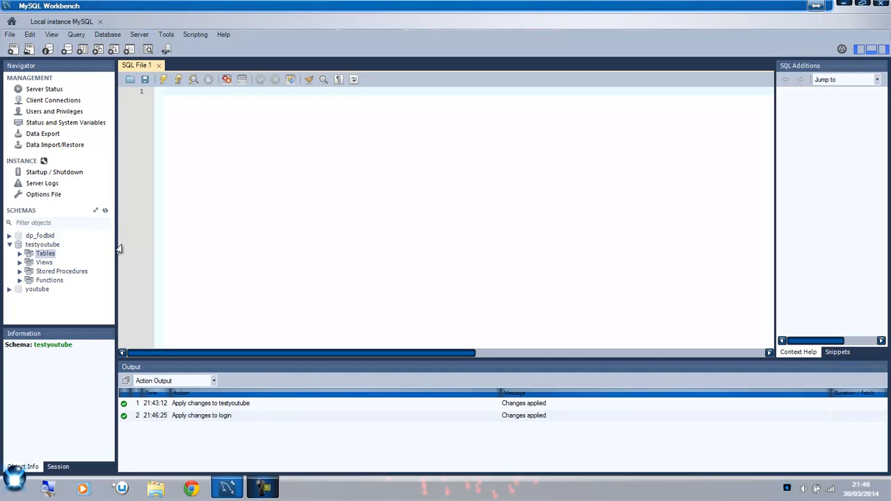
Step: Expand the Tables node of the testyoutube schema and select the login table
right_click(41, 255)
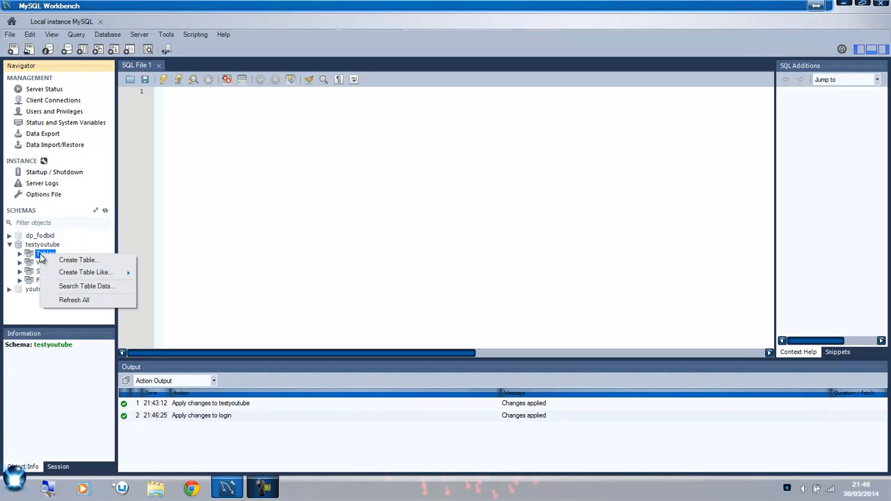
click(21, 254)
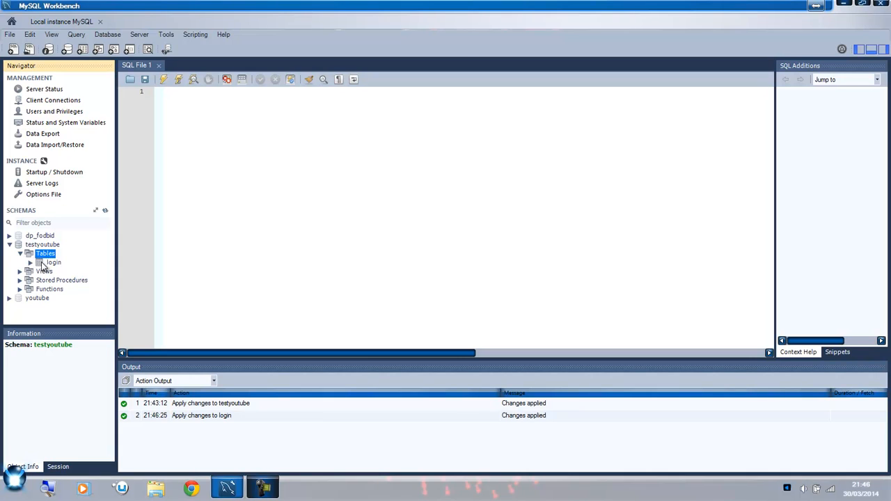
click(49, 264)
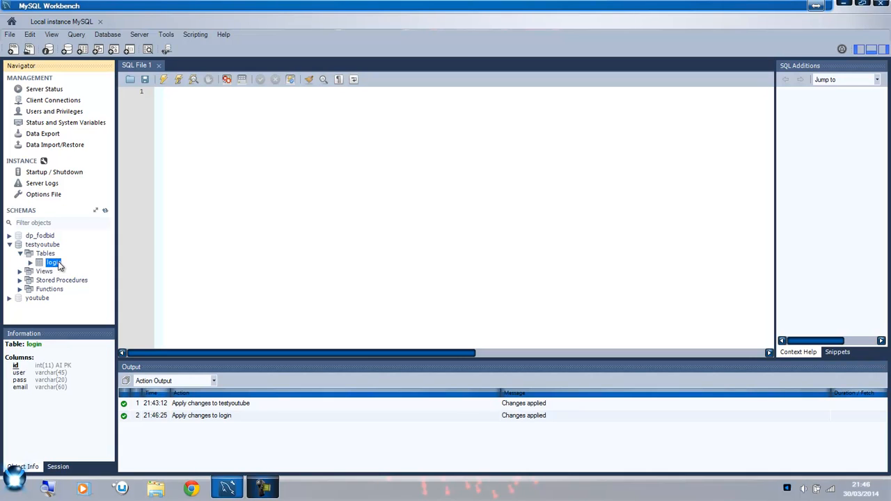
Step: Copy the login table's Select All statement to the clipboard and place the cursor in the empty SQL file
right_click(54, 265)
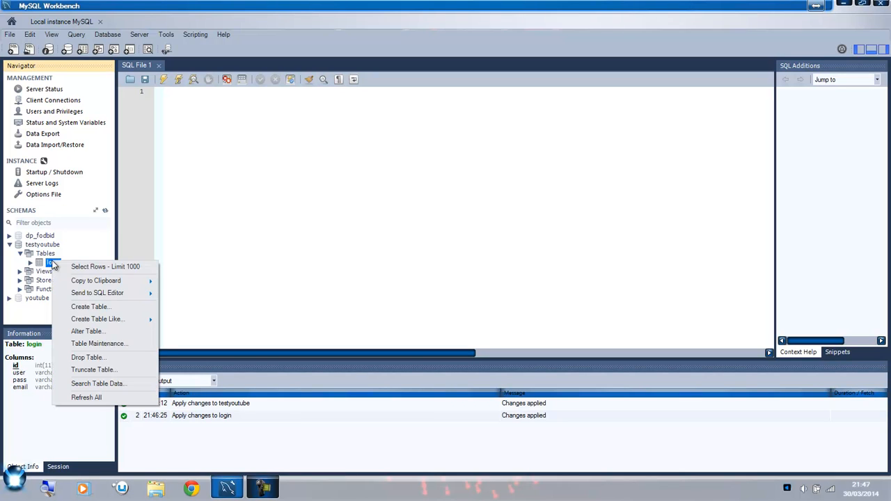
mouse_move(117, 294)
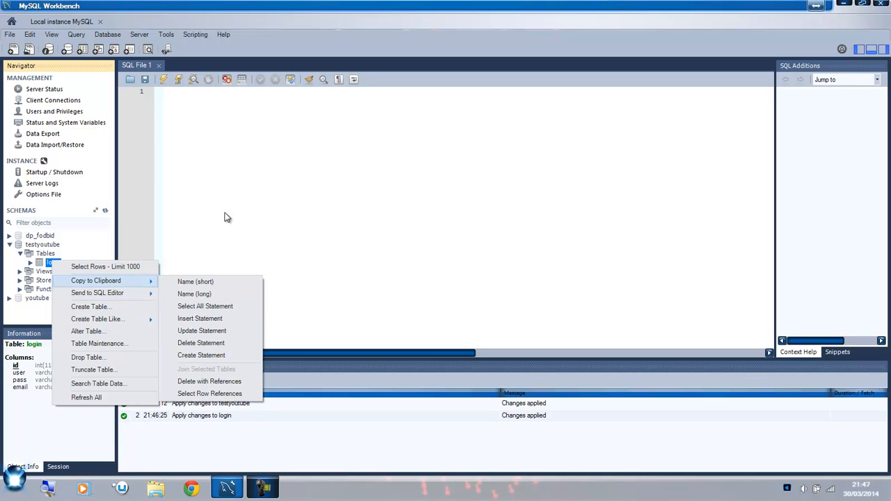
click(217, 310)
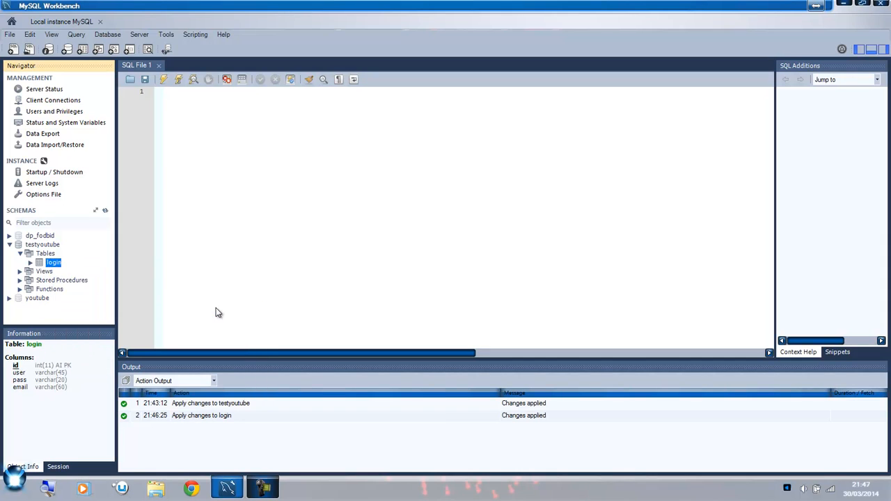
click(197, 125)
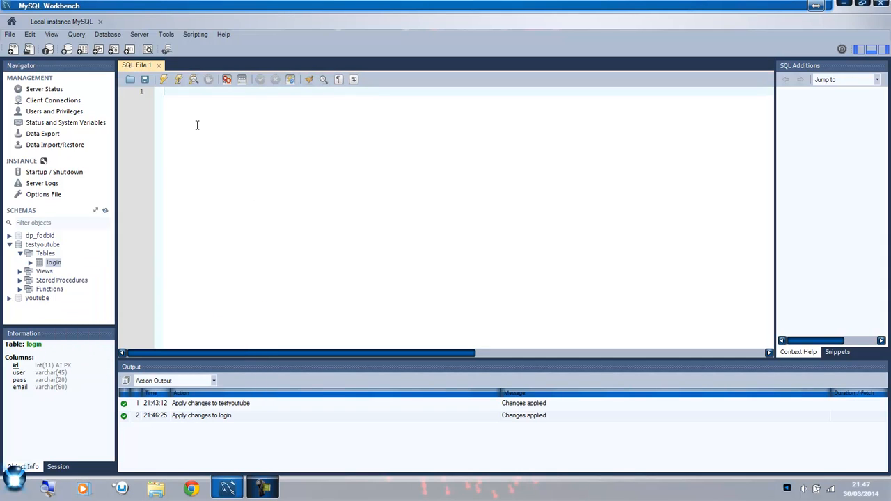
Step: Send the login table's Select All statement to the SQL editor and execute the query
right_click(50, 264)
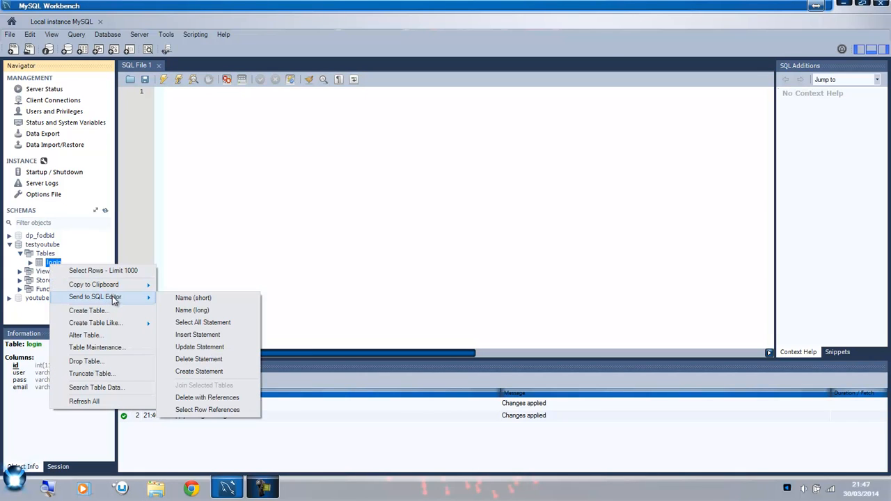
click(198, 324)
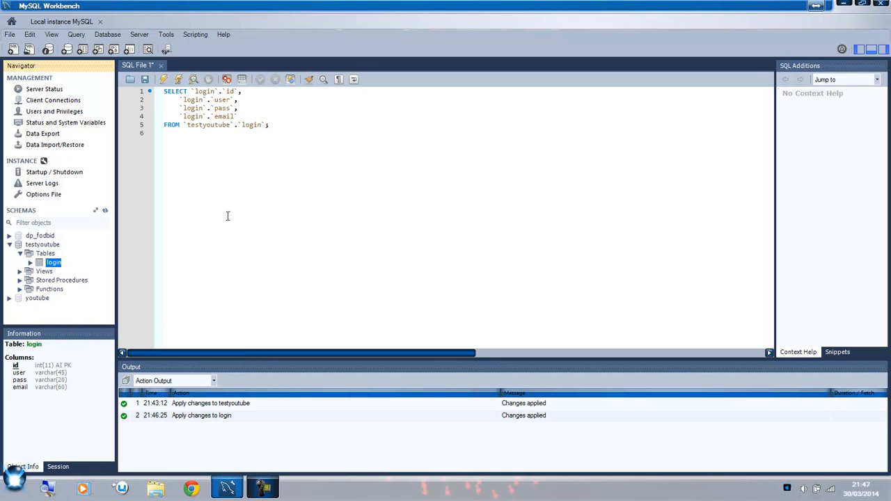
click(214, 155)
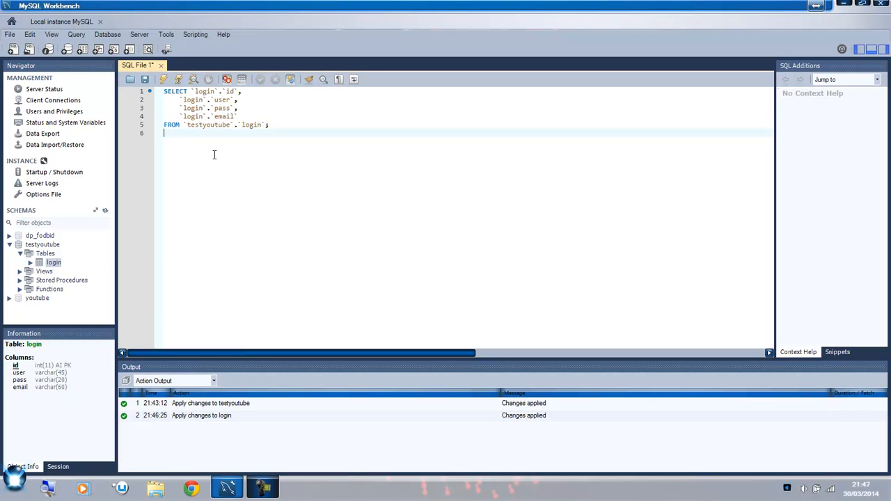
right_click(52, 262)
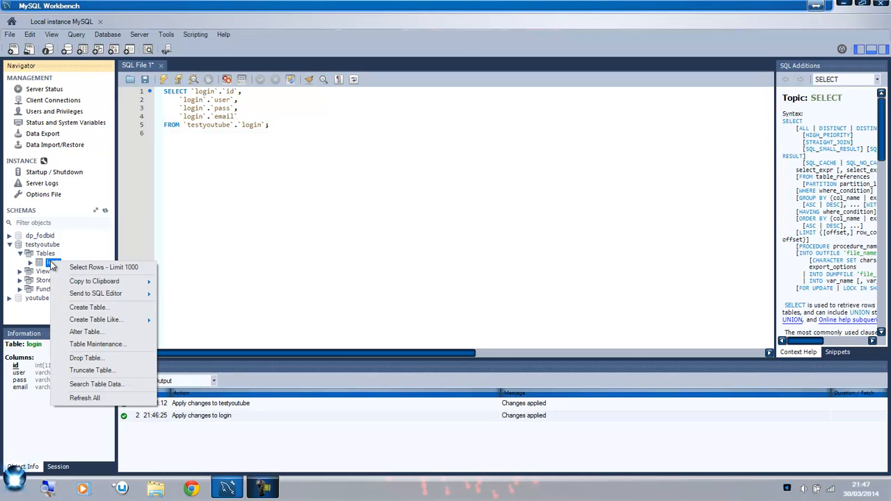
mouse_move(112, 295)
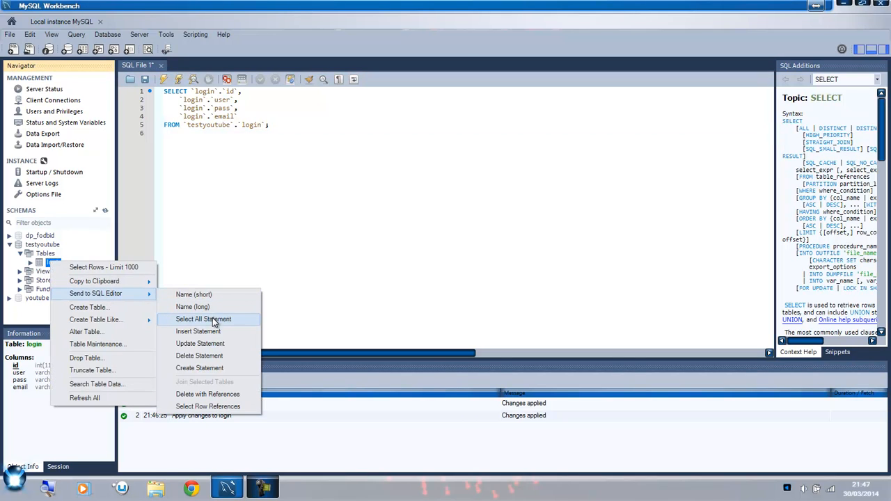
click(293, 191)
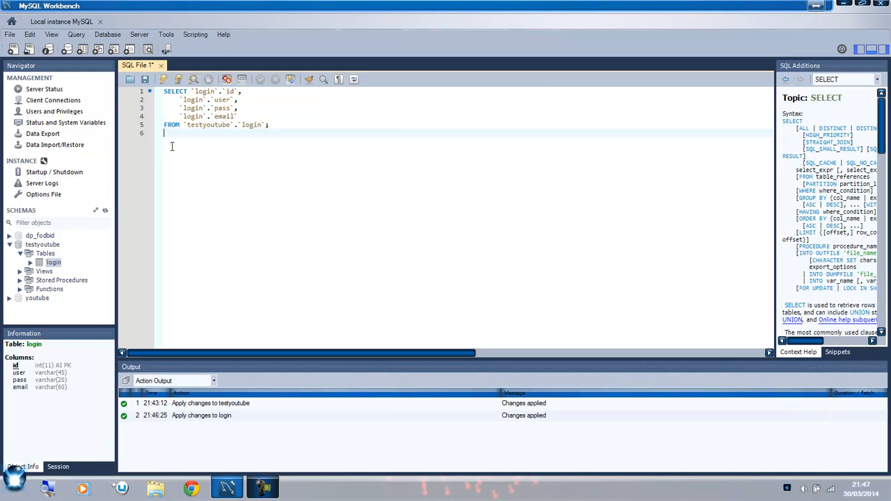
click(163, 80)
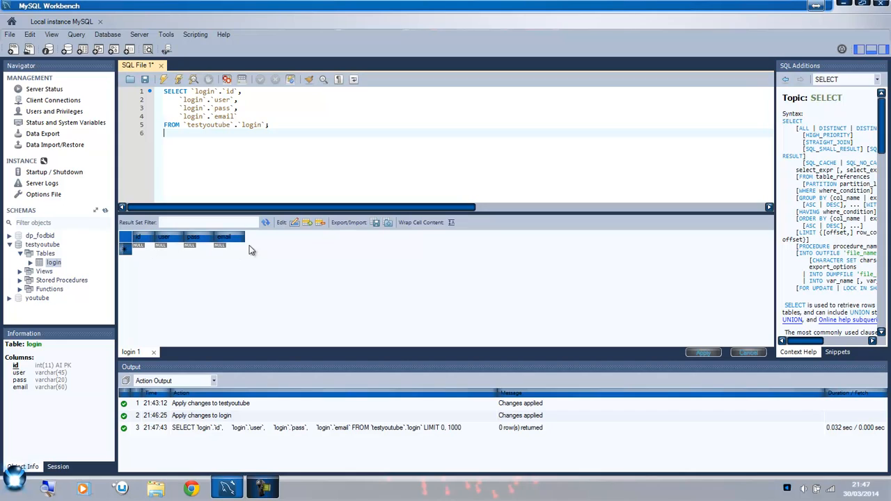
Step: Start a new row in the login result grid with id 1 and fill in the account's username
click(141, 250)
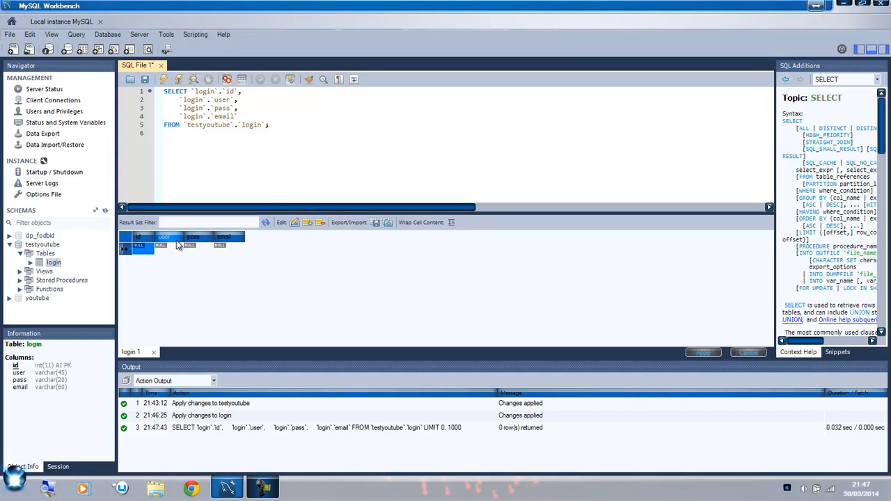
double_click(140, 248)
text(1)
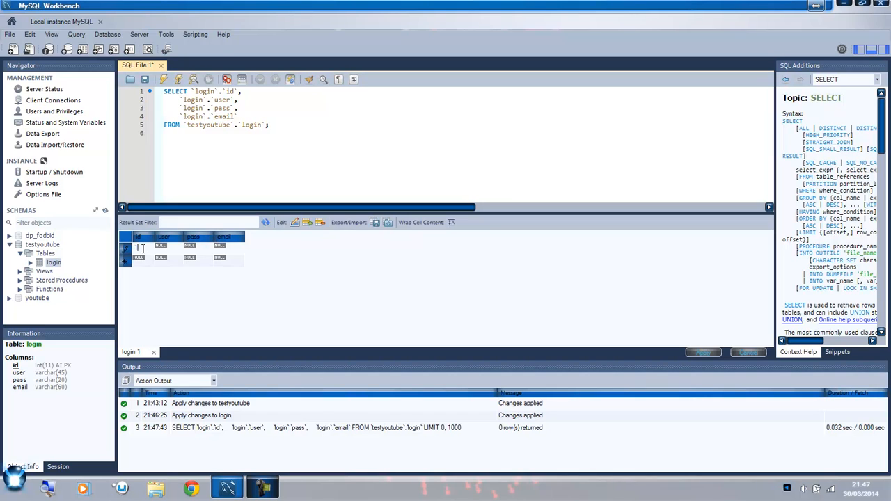
key(Tab)
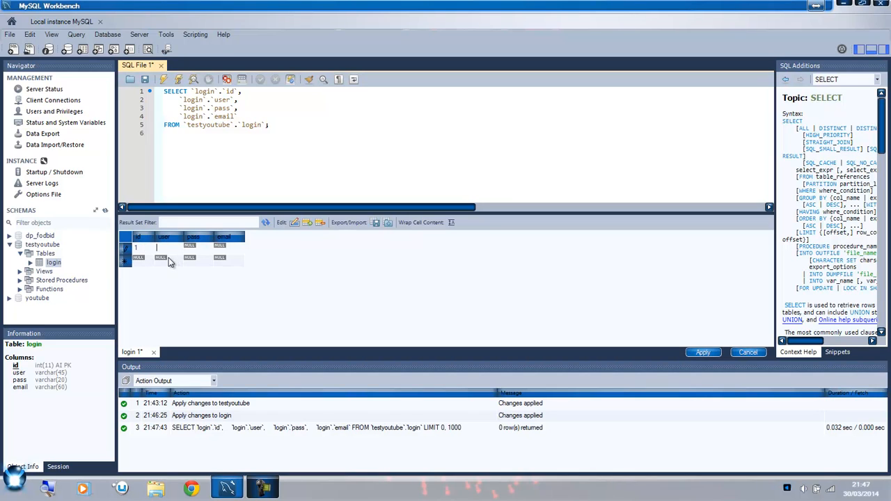
text(fizzy6868)
Step: Fill in the new row's account password and e-mail address, and widen the email column to fit its content
click(206, 247)
click(234, 247)
text(fizzy6868)
text(@)
text(test)
text(.)
text(com)
drag(245, 237, 276, 237)
double_click(246, 259)
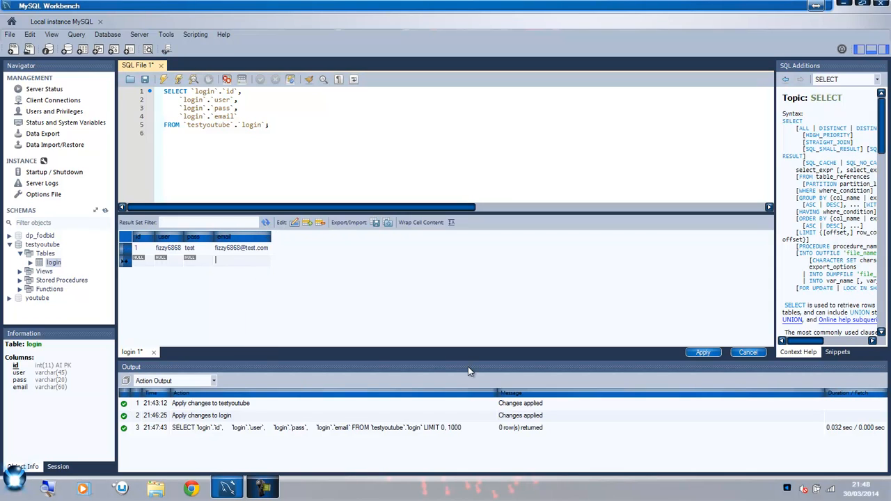
Step: Switch to TeamSpeak 3, join the first recording channel under youtube Channels, and return to MySQL Workbench
click(804, 492)
click(791, 490)
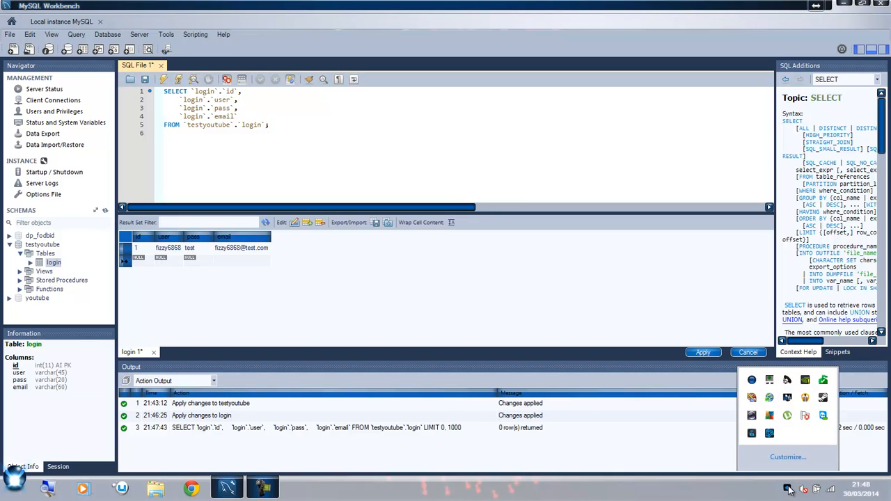
click(752, 379)
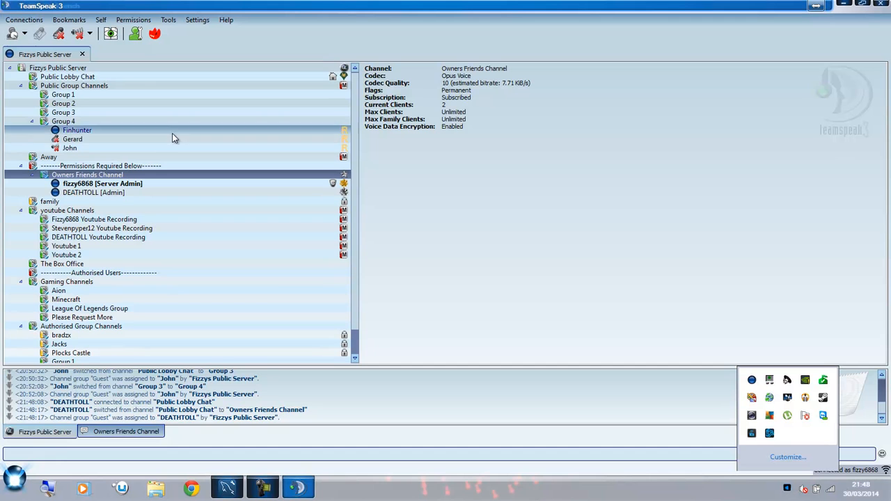
double_click(87, 220)
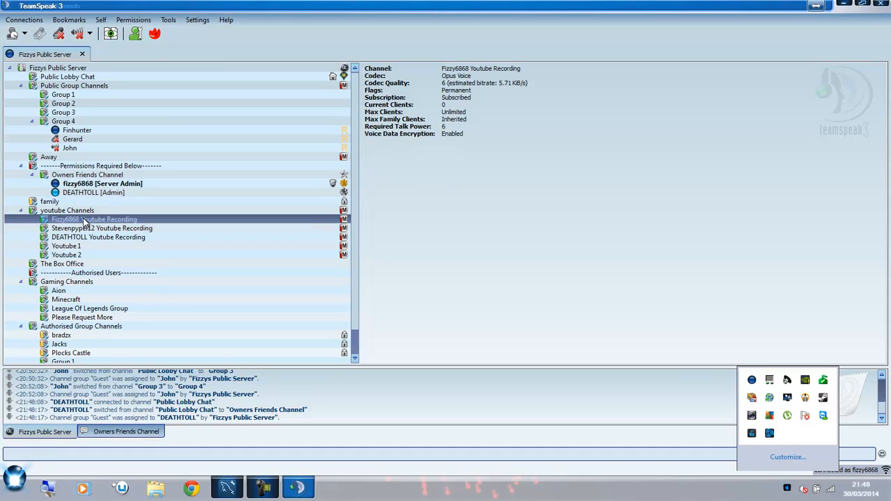
click(853, 6)
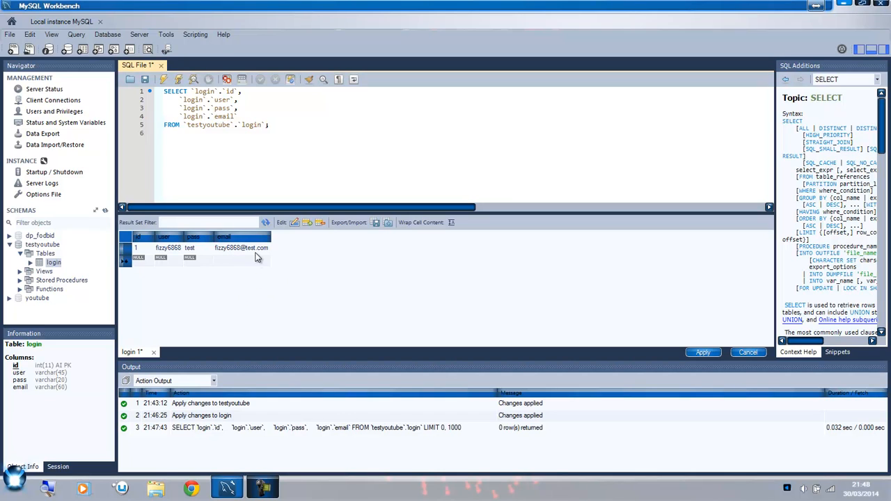
Step: Submit the new login row for applying and copy the whole INSERT statement from the SQL script review
click(701, 352)
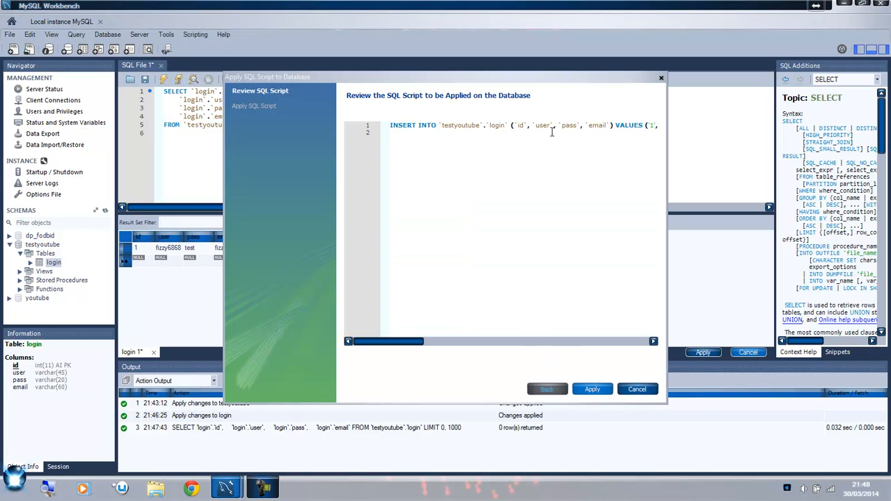
drag(551, 132, 589, 131)
drag(378, 341, 431, 348)
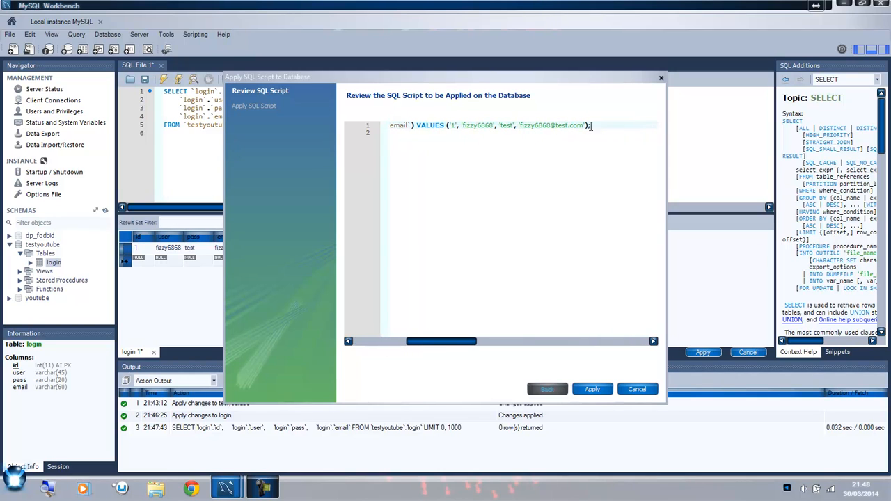
drag(591, 126, 381, 120)
key(ctrl+c)
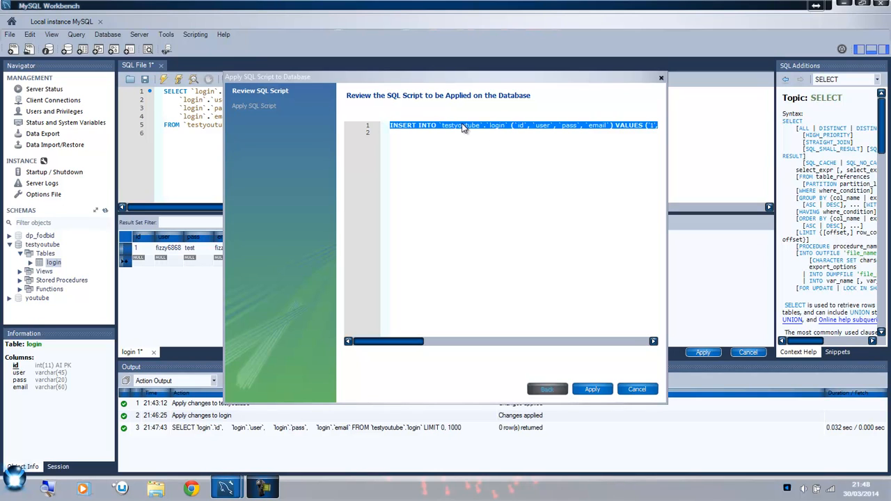
Step: Apply the INSERT script to the database, finish the wizard, and close the query file without saving it
click(591, 391)
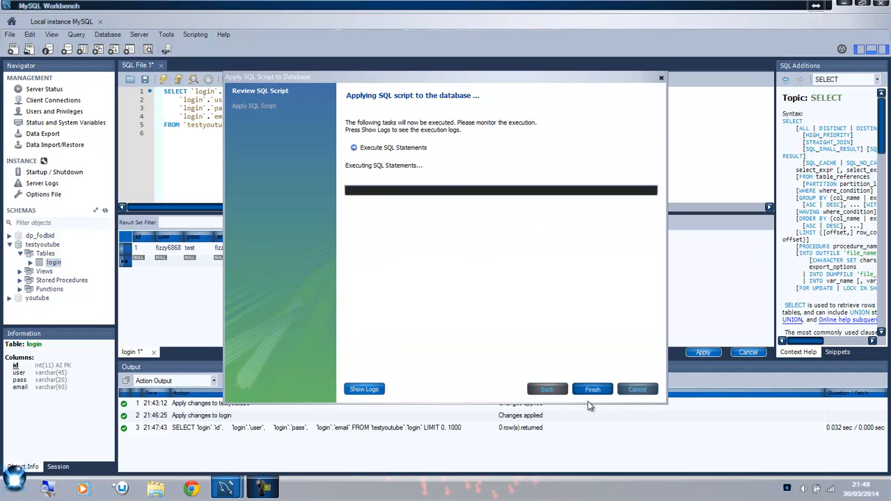
click(606, 391)
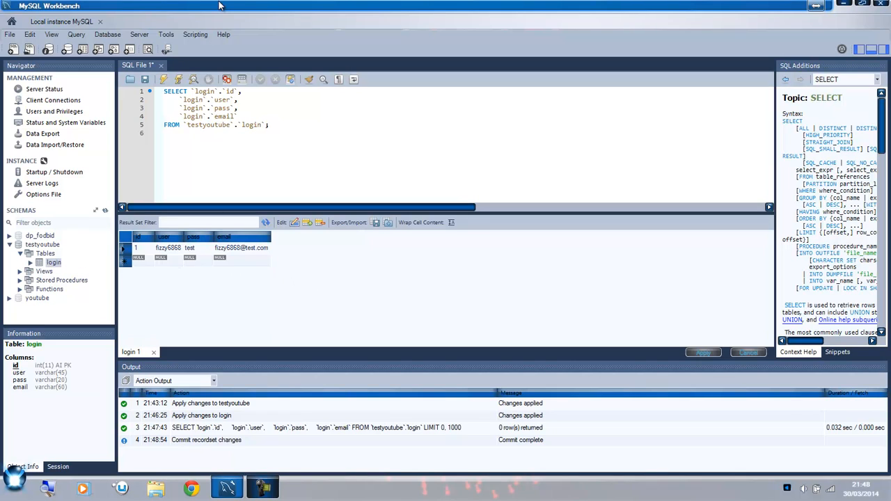
click(161, 66)
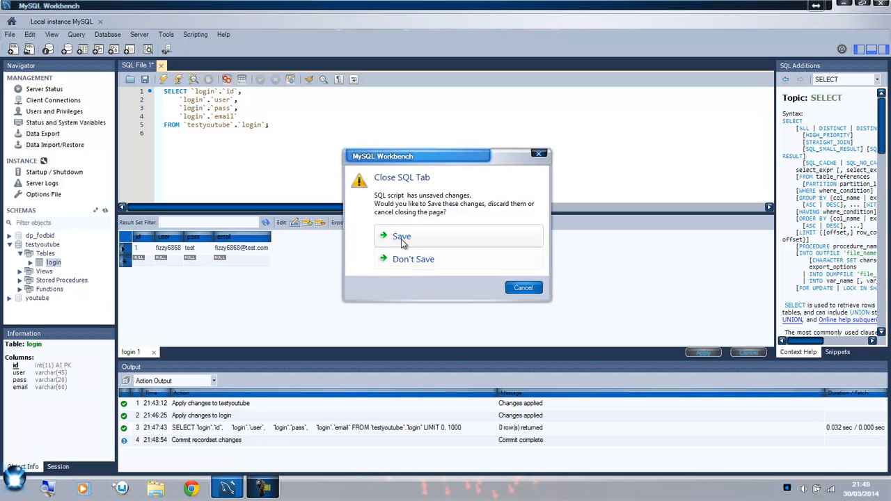
click(424, 265)
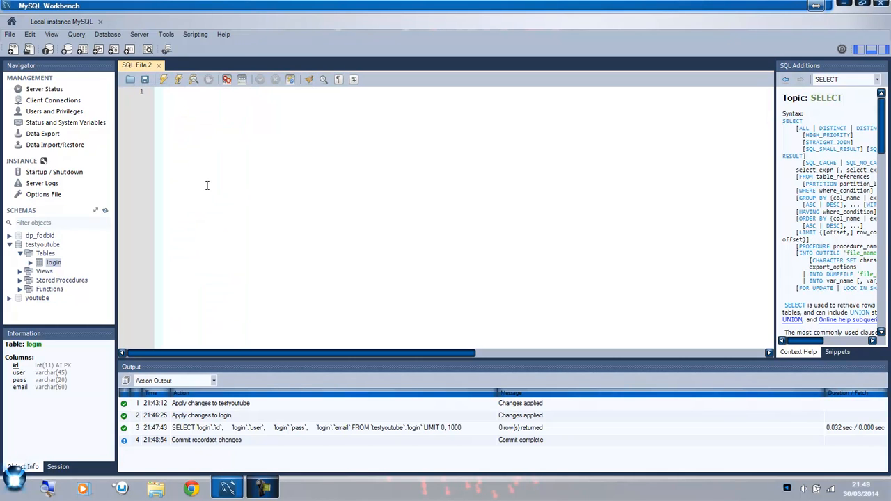
Step: Paste the copied INSERT statement into the empty SQL editor and change its id value to 2
click(190, 122)
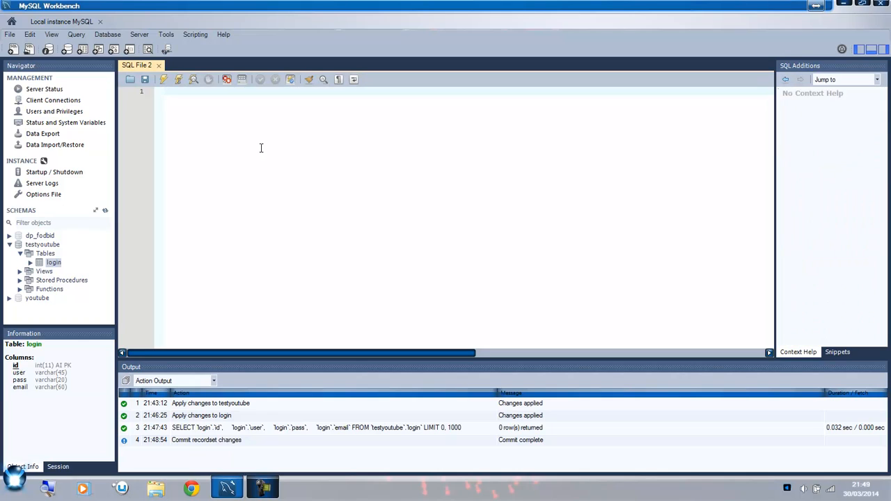
key(ctrl+v)
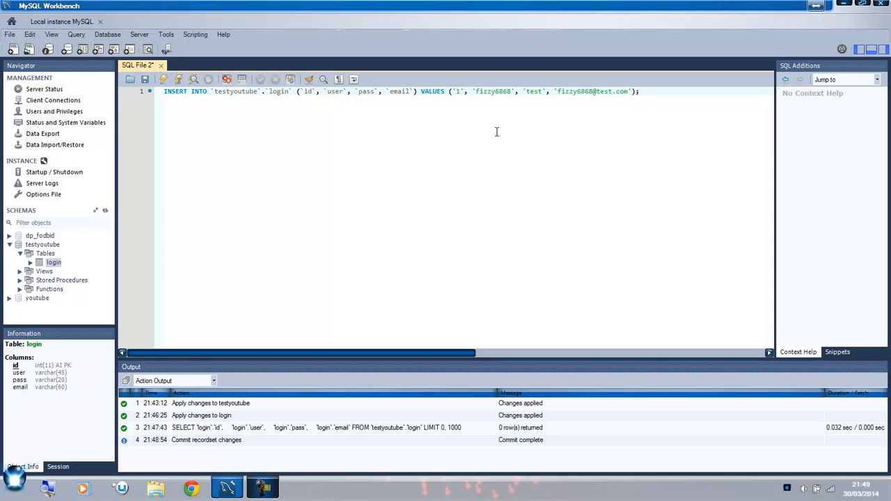
key(BackSpace)
text(2)
Step: Replace the INSERT statement's username, account password and e-mail name with the second account's details and execute it
drag(511, 91, 475, 91)
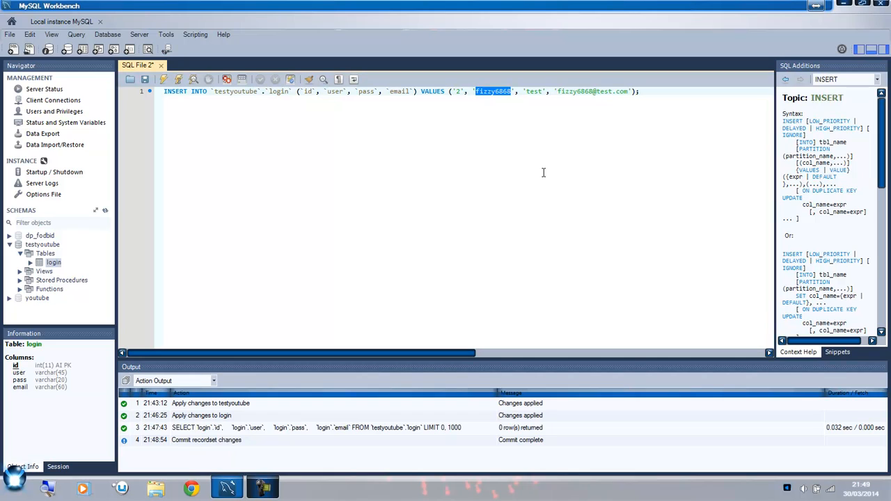
text(steven)
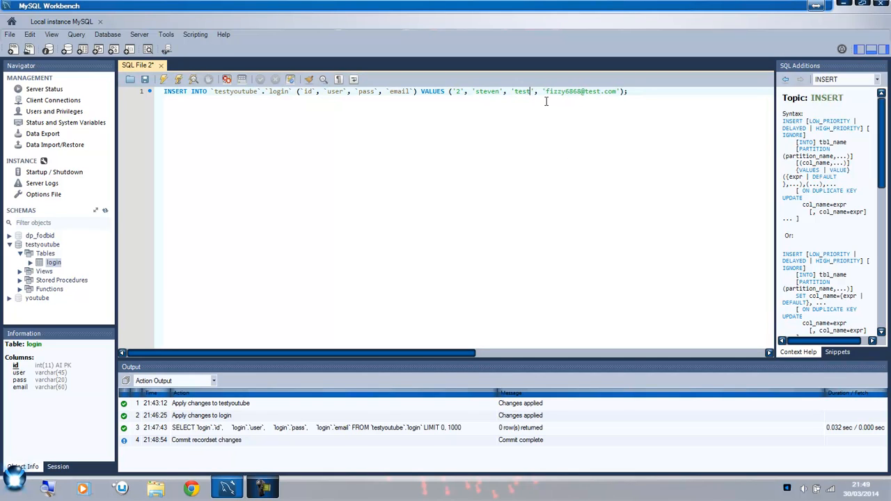
text(2)
drag(585, 91, 550, 92)
text(steven)
click(162, 79)
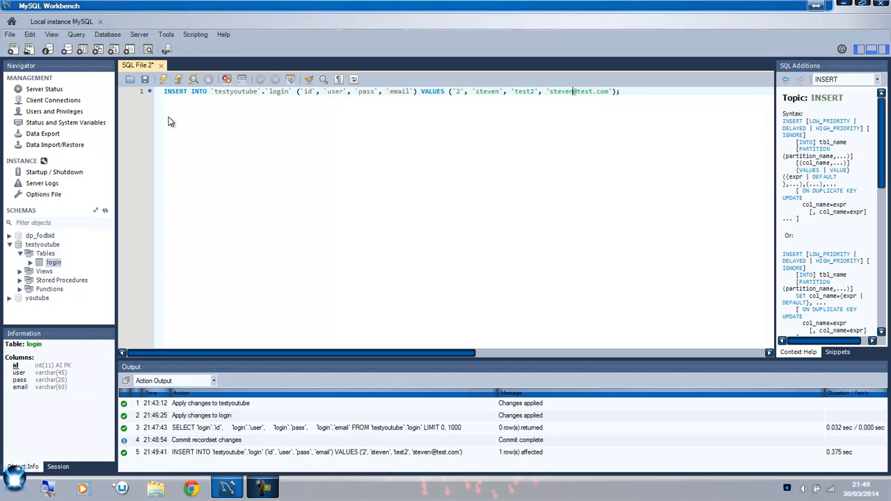
Step: Close the INSERT script without saving, then generate a Select All statement for the login table and execute it
click(161, 66)
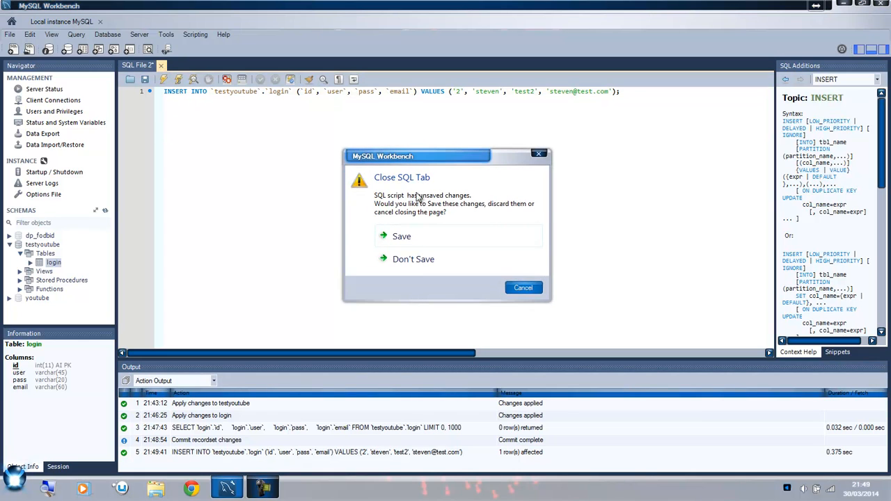
click(416, 261)
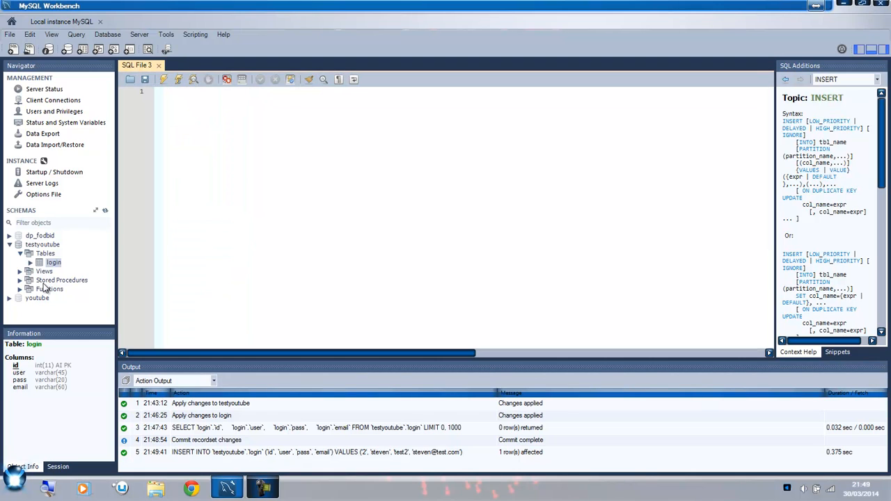
right_click(52, 263)
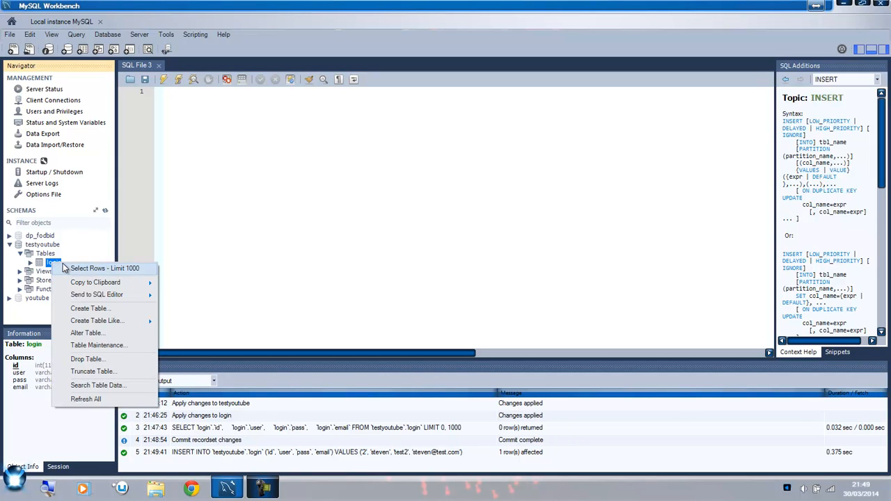
mouse_move(138, 298)
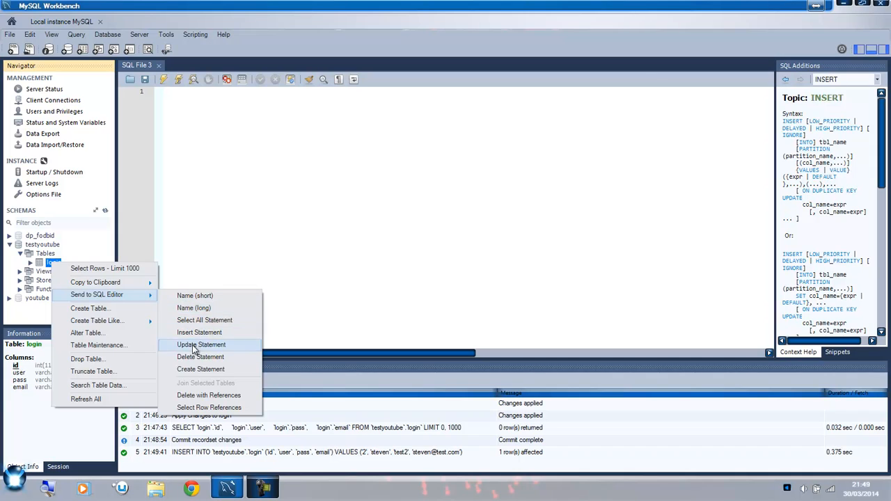
click(216, 322)
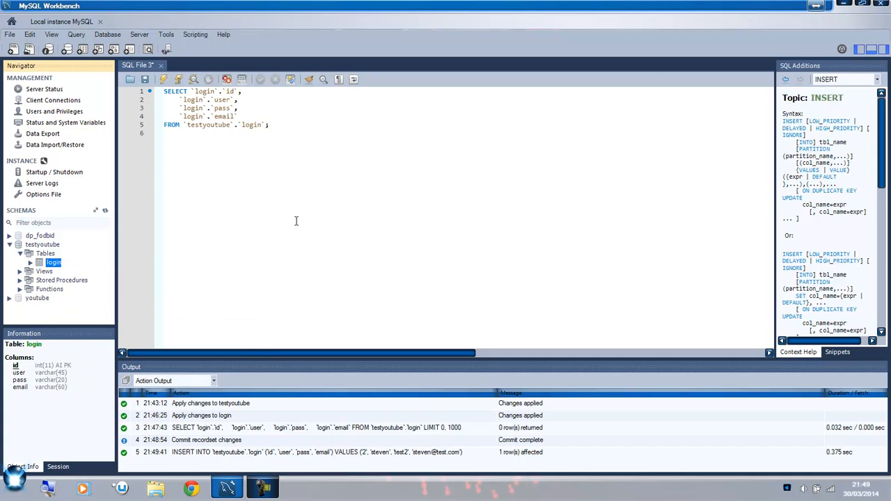
click(164, 79)
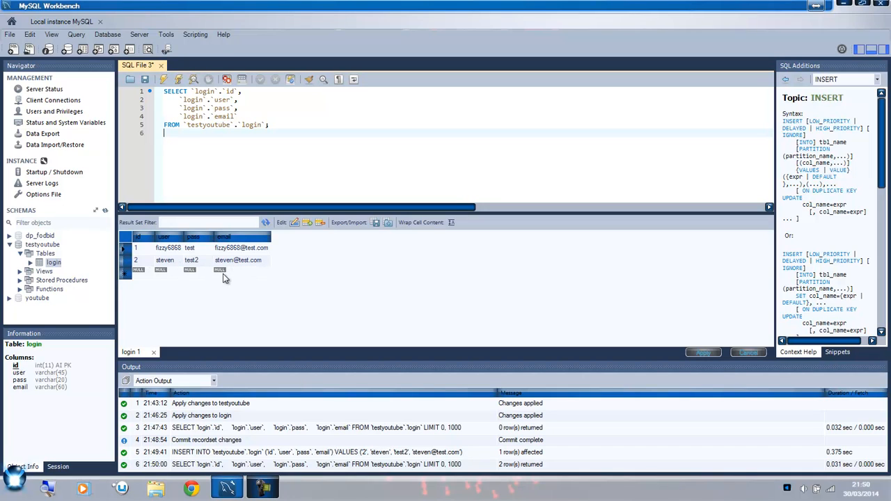
Step: Delete the row with id 1 from the login result grid and apply the deletion to the database
click(124, 261)
right_click(128, 264)
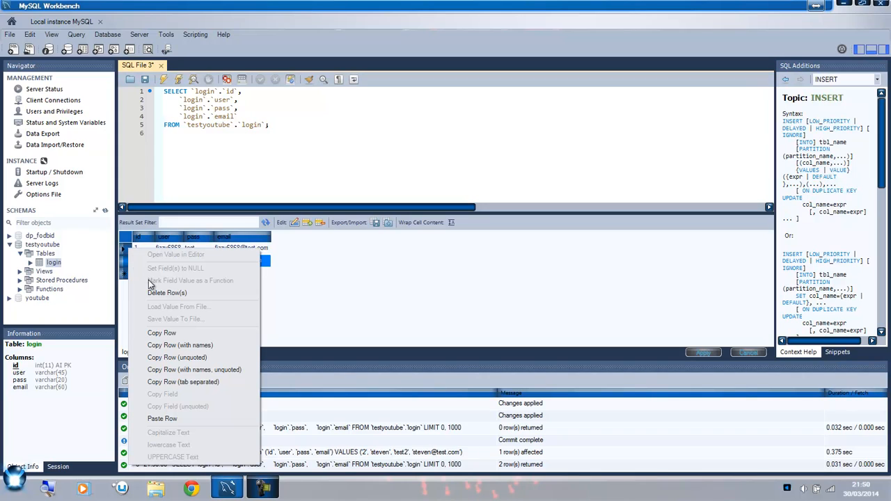
click(128, 251)
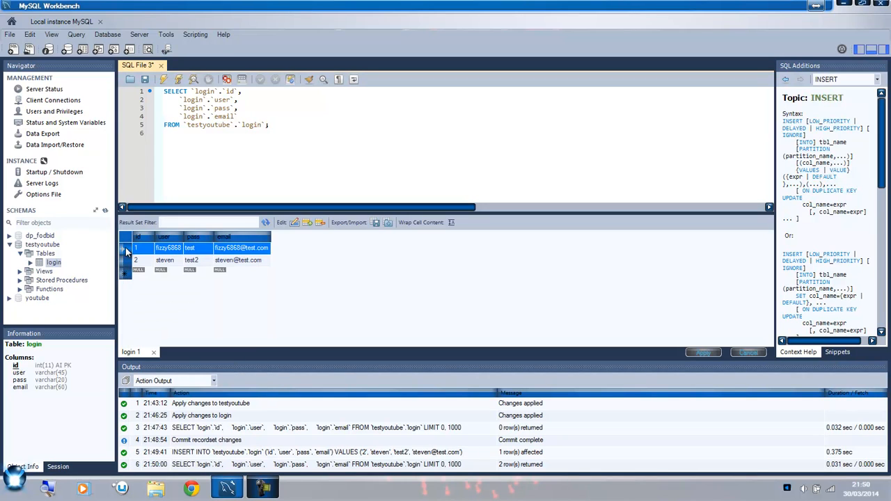
right_click(127, 250)
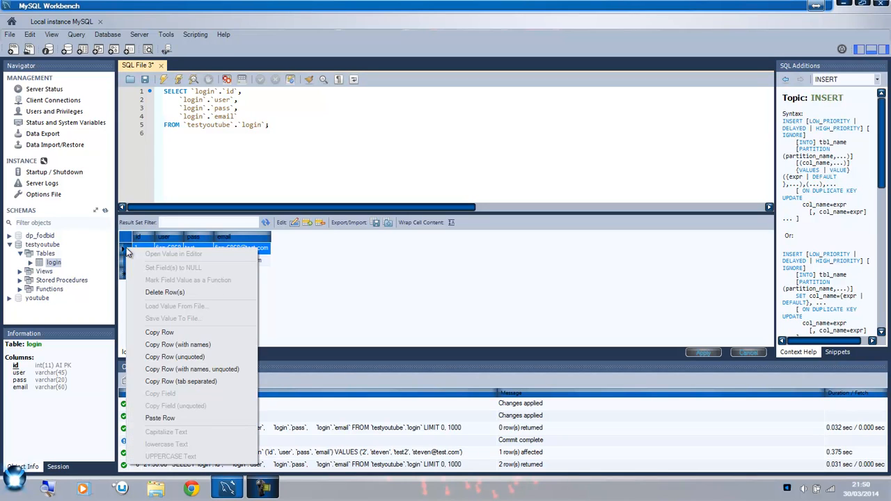
click(169, 292)
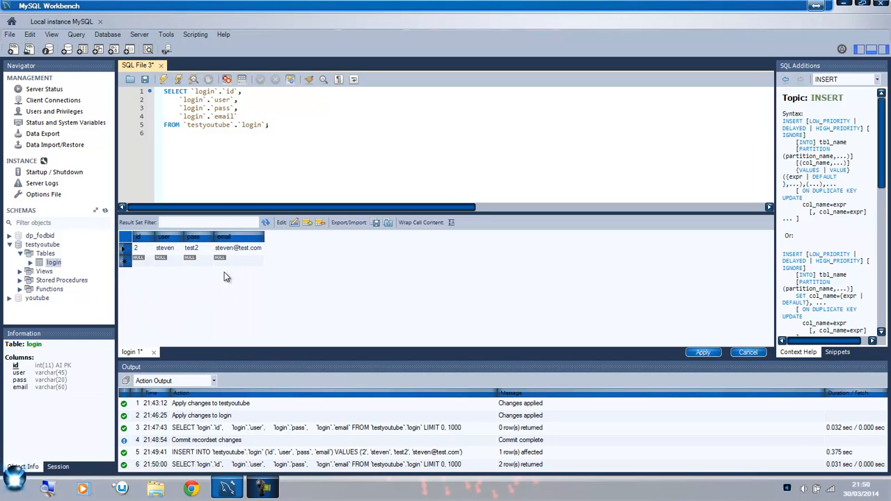
click(705, 353)
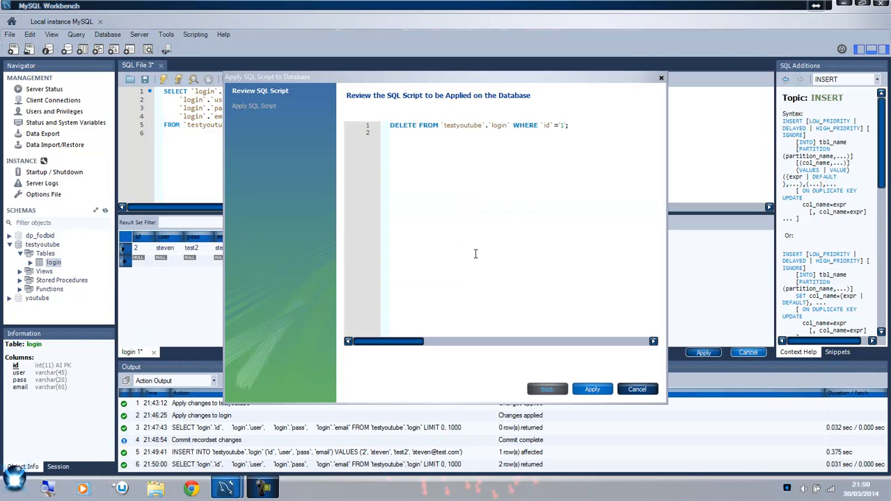
click(582, 392)
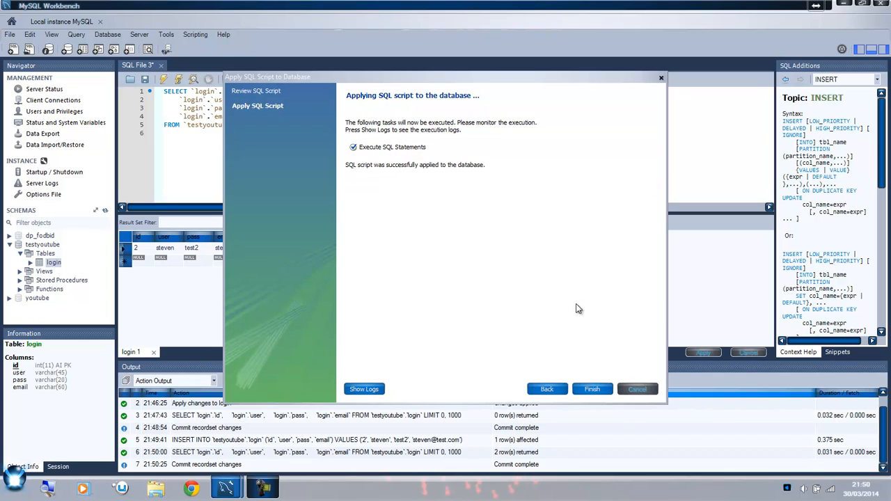
click(588, 389)
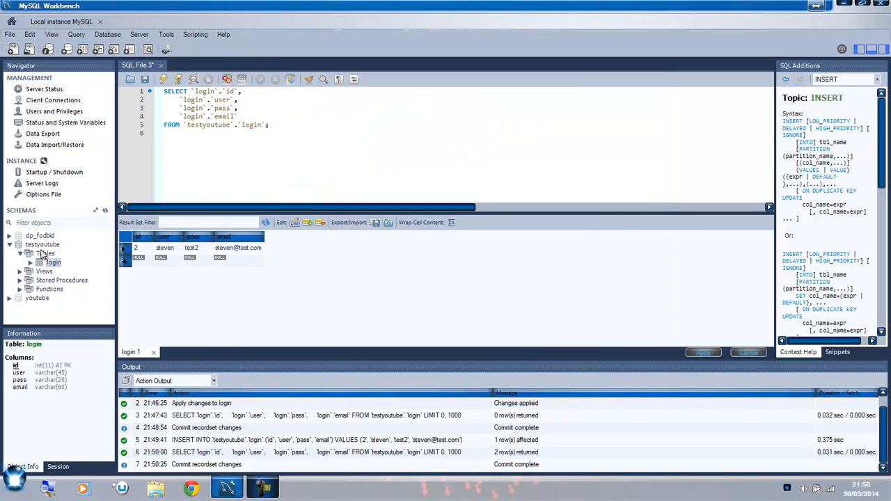
Step: Discard the current query file and rerun a fresh Select All statement on login to check the remaining rows
click(161, 64)
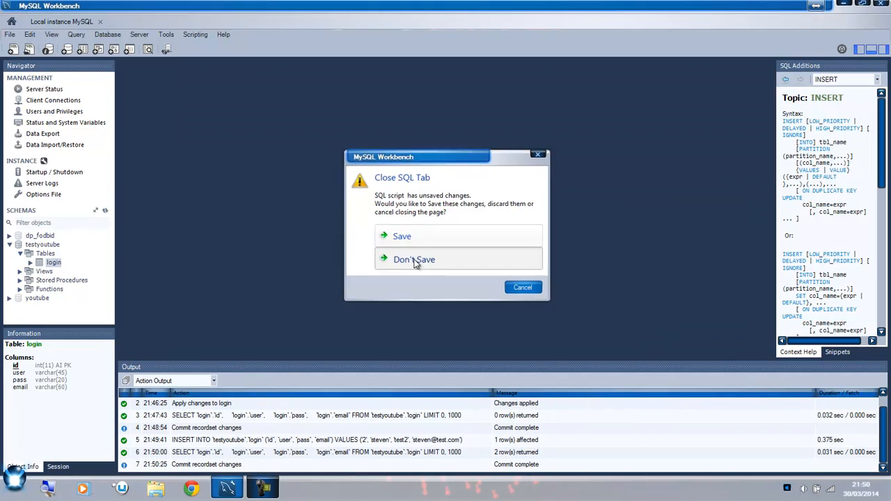
click(414, 261)
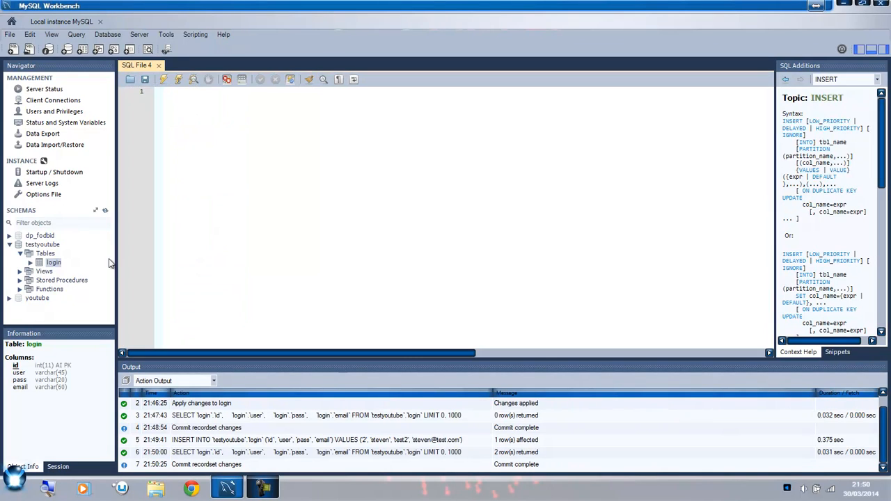
right_click(49, 262)
mouse_move(104, 296)
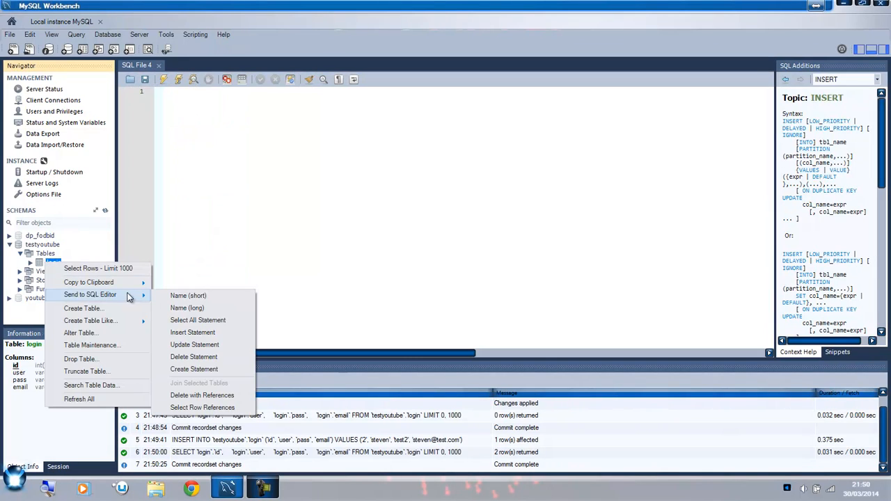
click(181, 320)
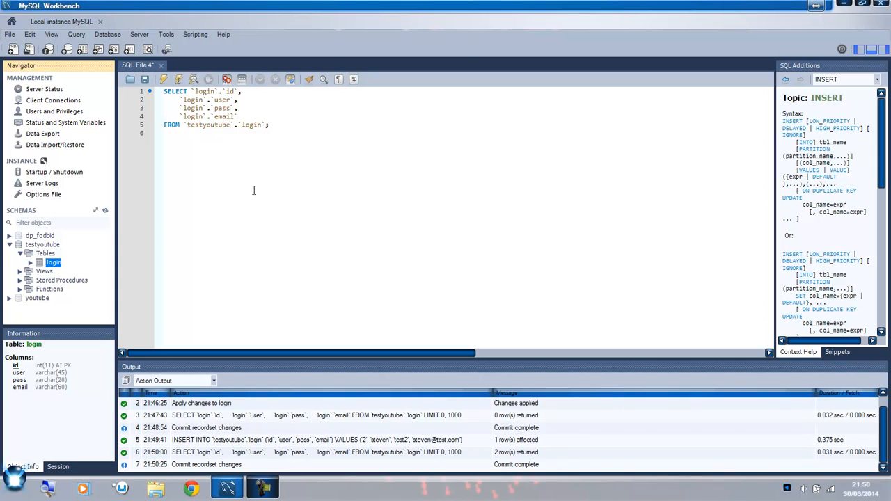
click(162, 79)
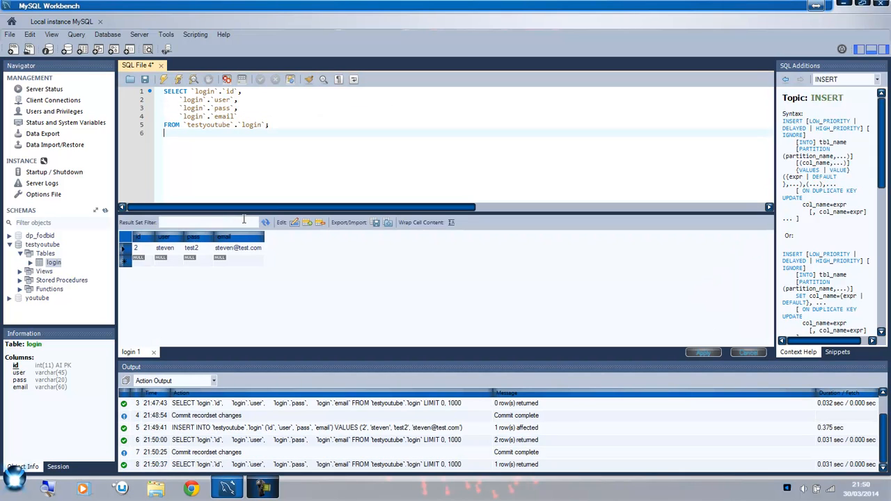